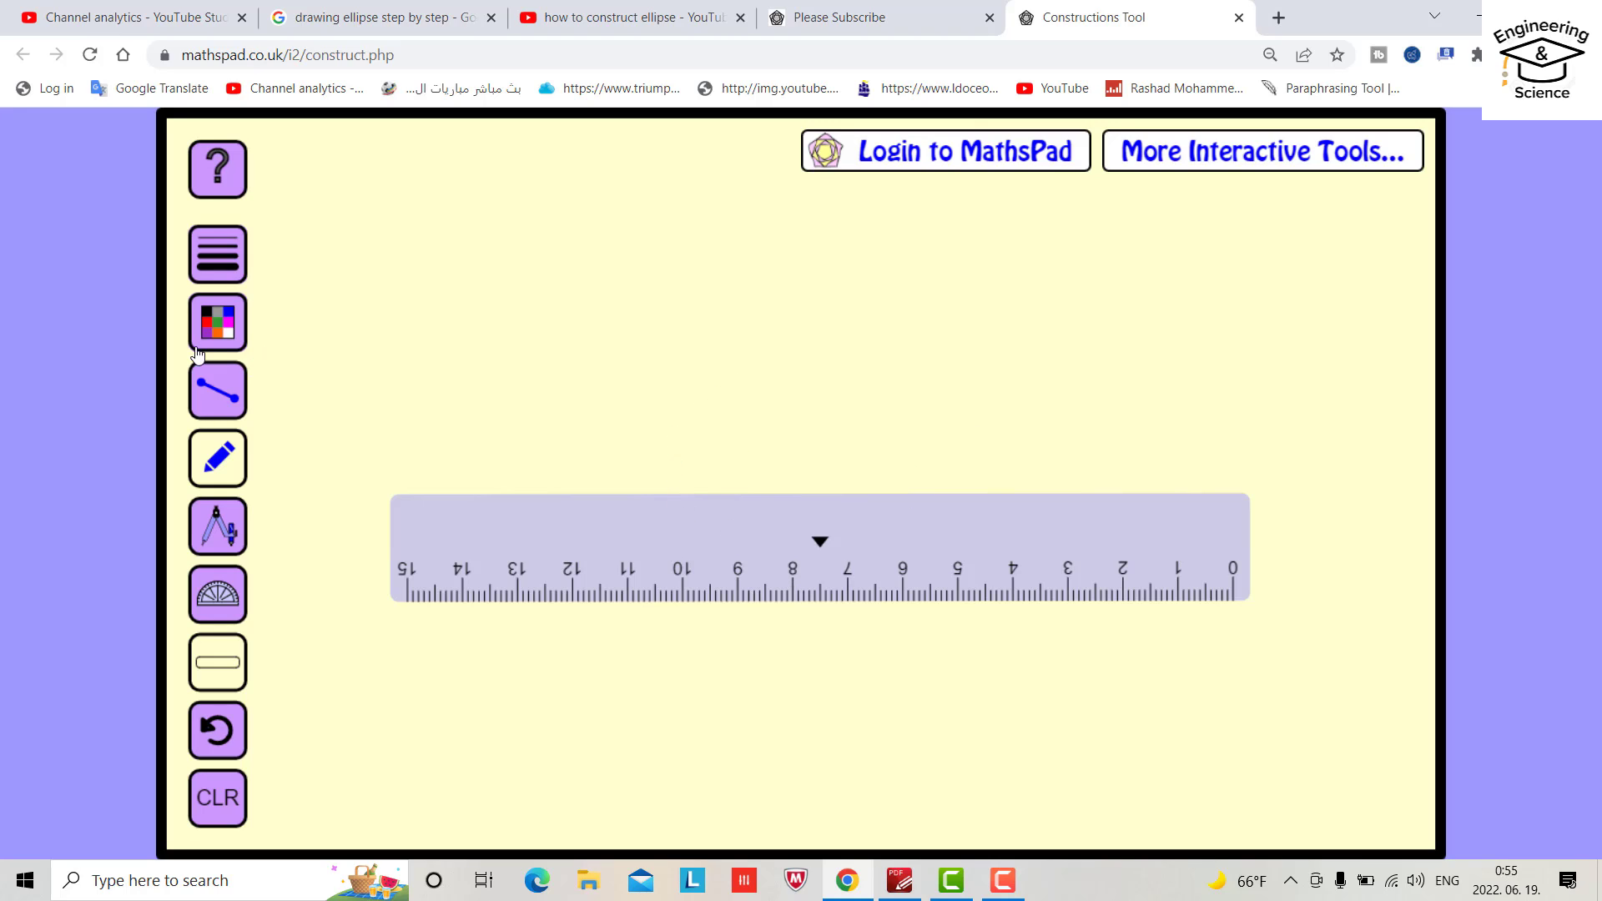
- Draw a thinnest-width red line 10 cm long along the ruler, then move the ruler aside
left_click(232, 337)
left_click(338, 386)
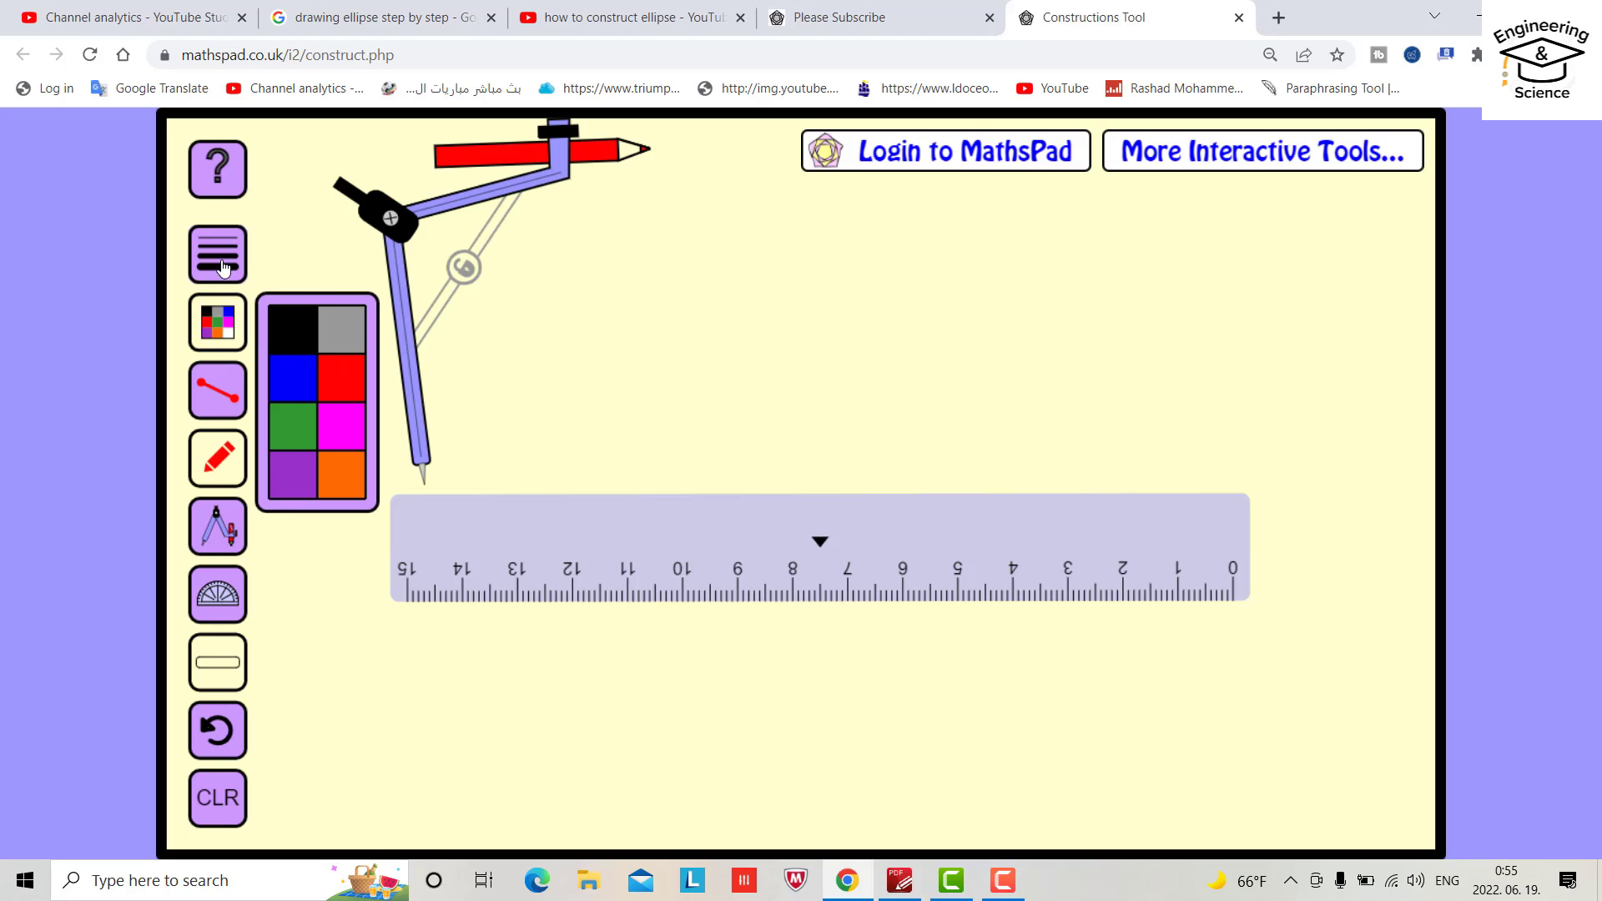
left_click(221, 263)
left_click(299, 267)
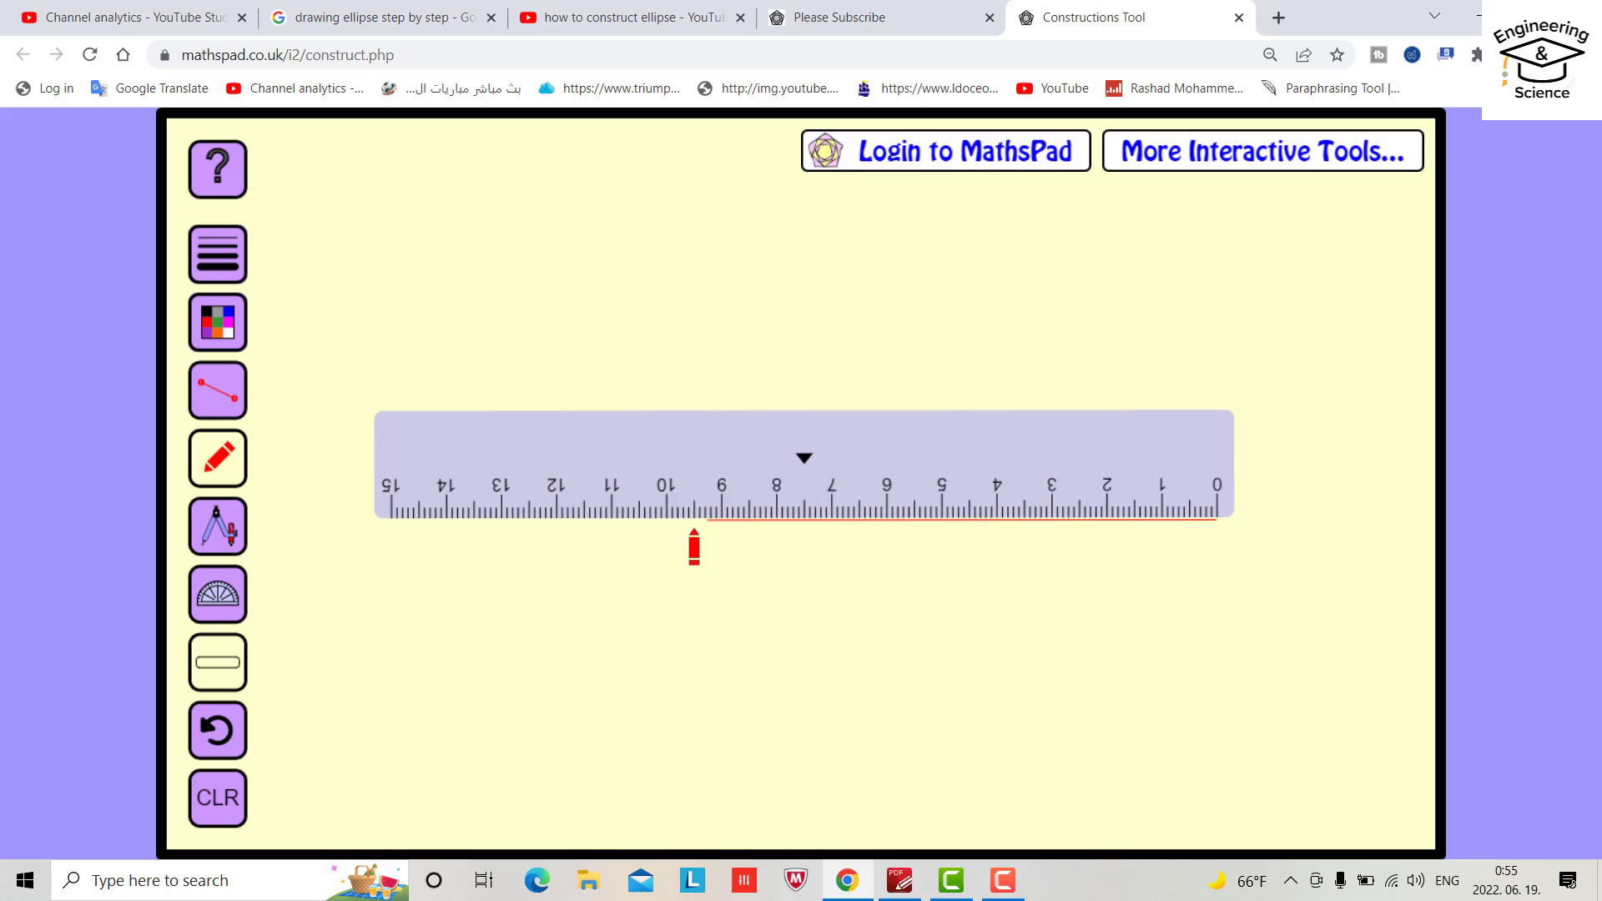
left_click_drag(694, 529, 666, 527)
left_click_drag(952, 452, 770, 697)
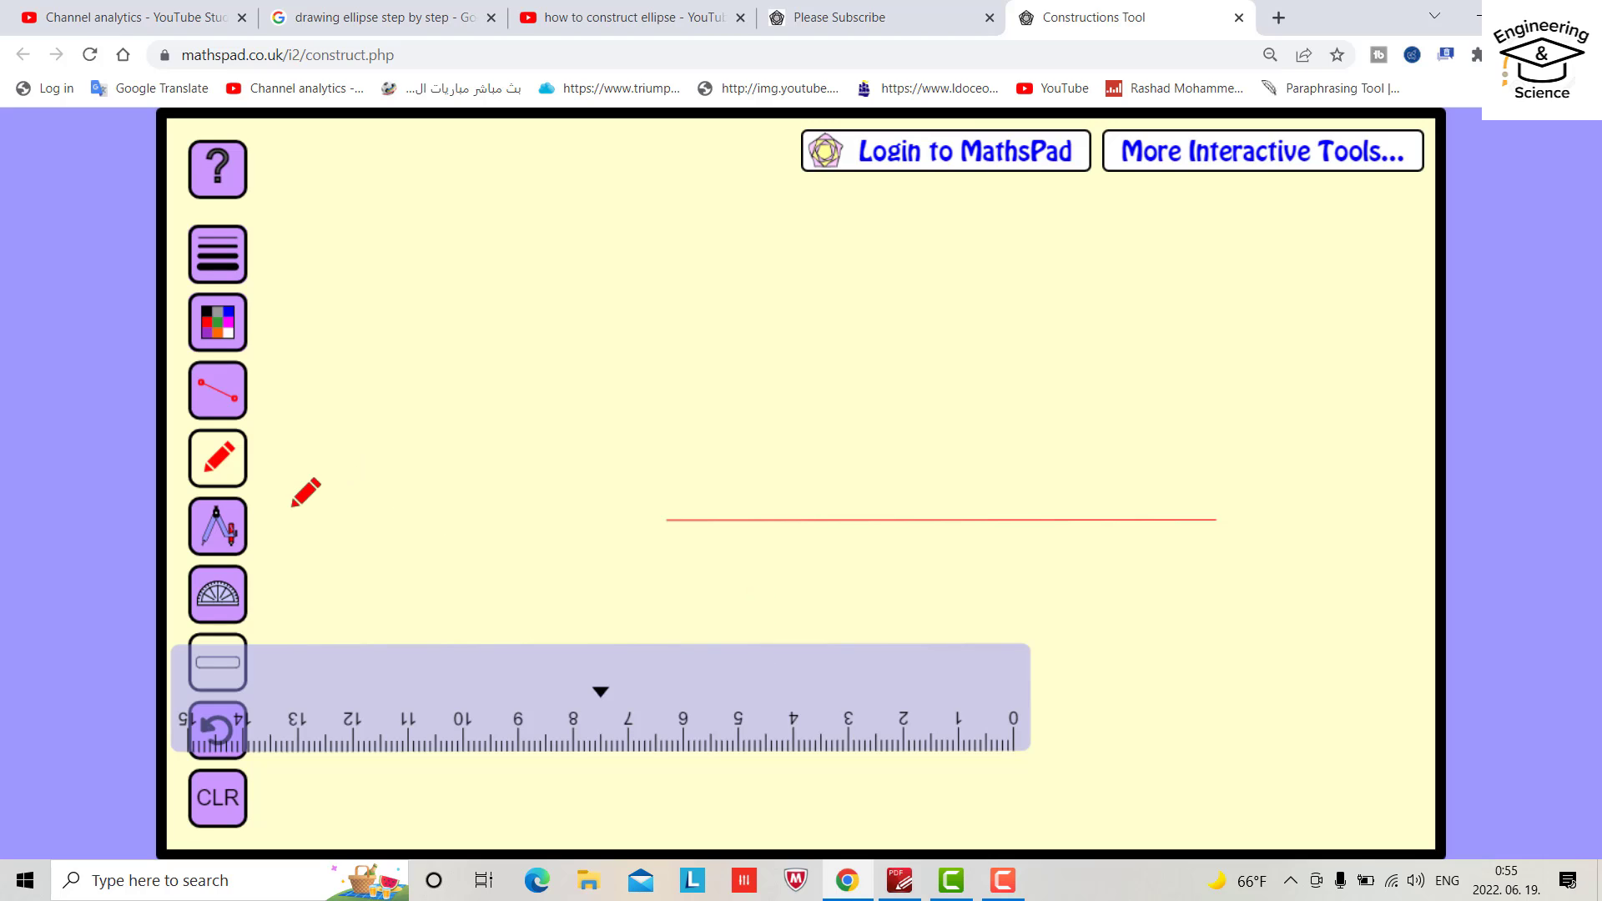
- With one compass radius, draw crossing arcs above and below from both ends of the red line
left_click(215, 538)
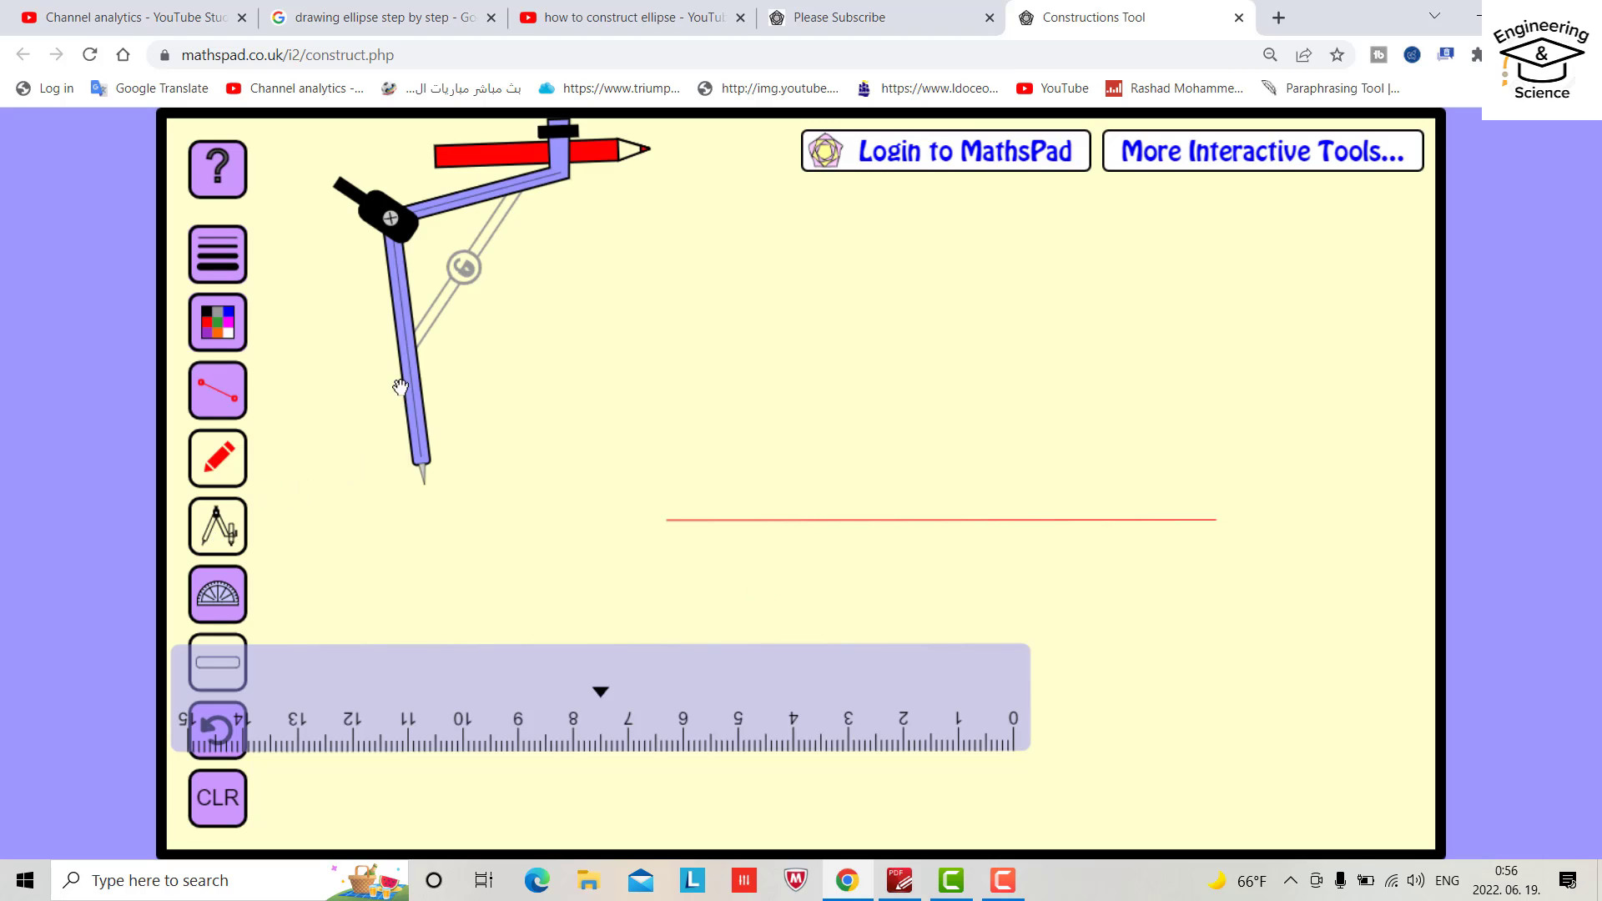
left_click_drag(400, 388, 634, 455)
left_click_drag(876, 177, 885, 258)
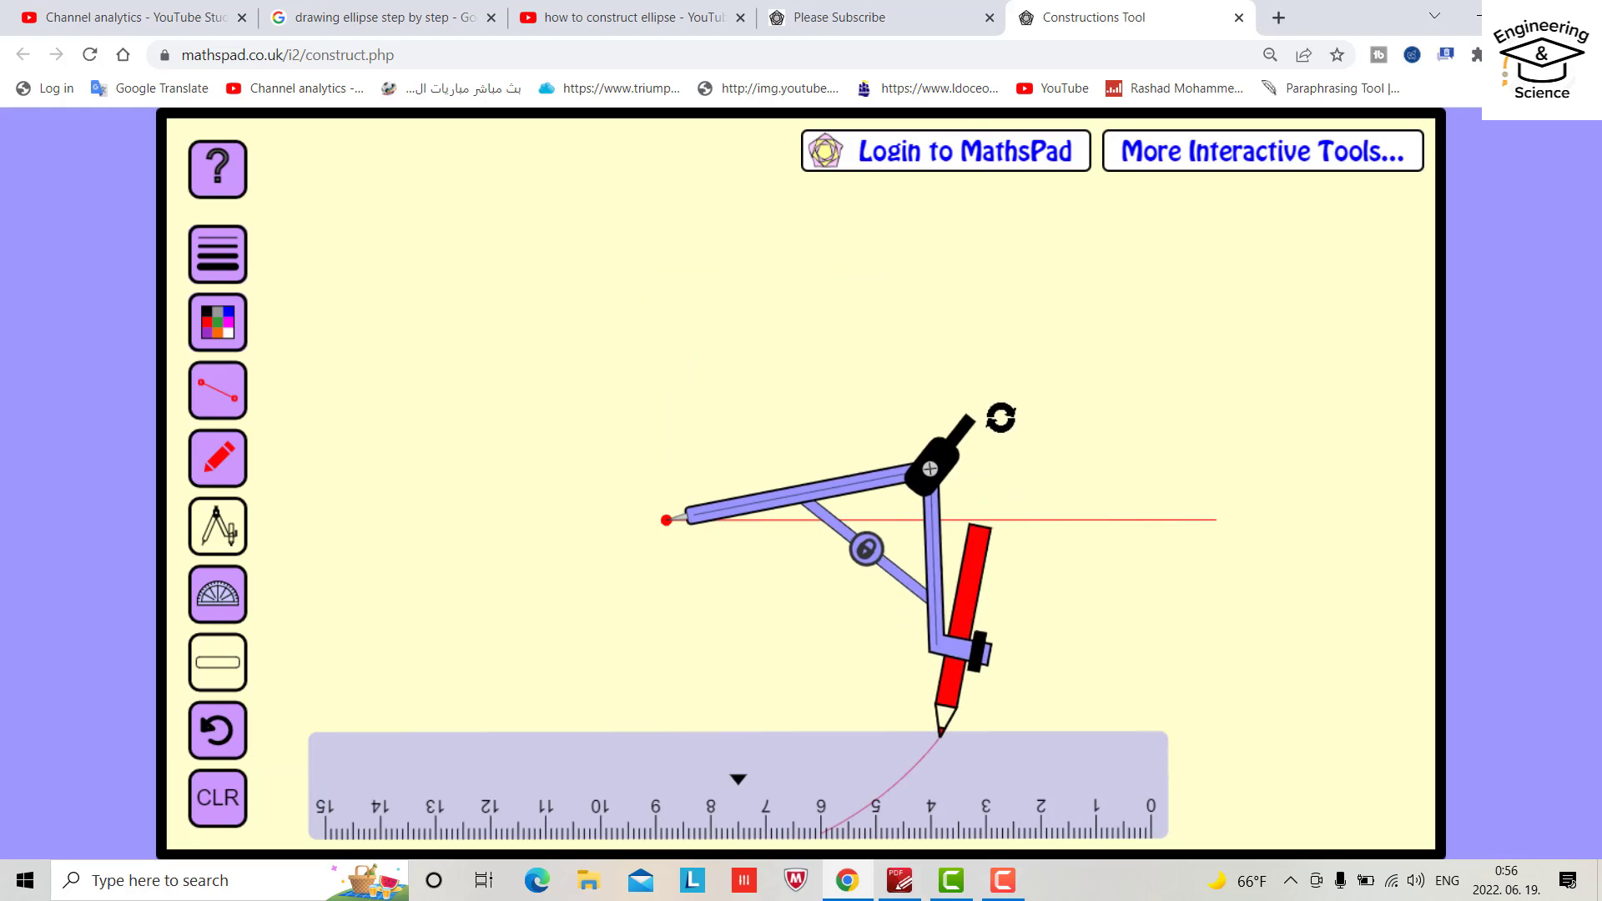
mouse_move(1002, 415)
left_mouse_down()
mouse_move(1002, 356)
mouse_move(649, 349)
mouse_move(641, 215)
mouse_move(619, 228)
mouse_move(578, 189)
left_mouse_up()
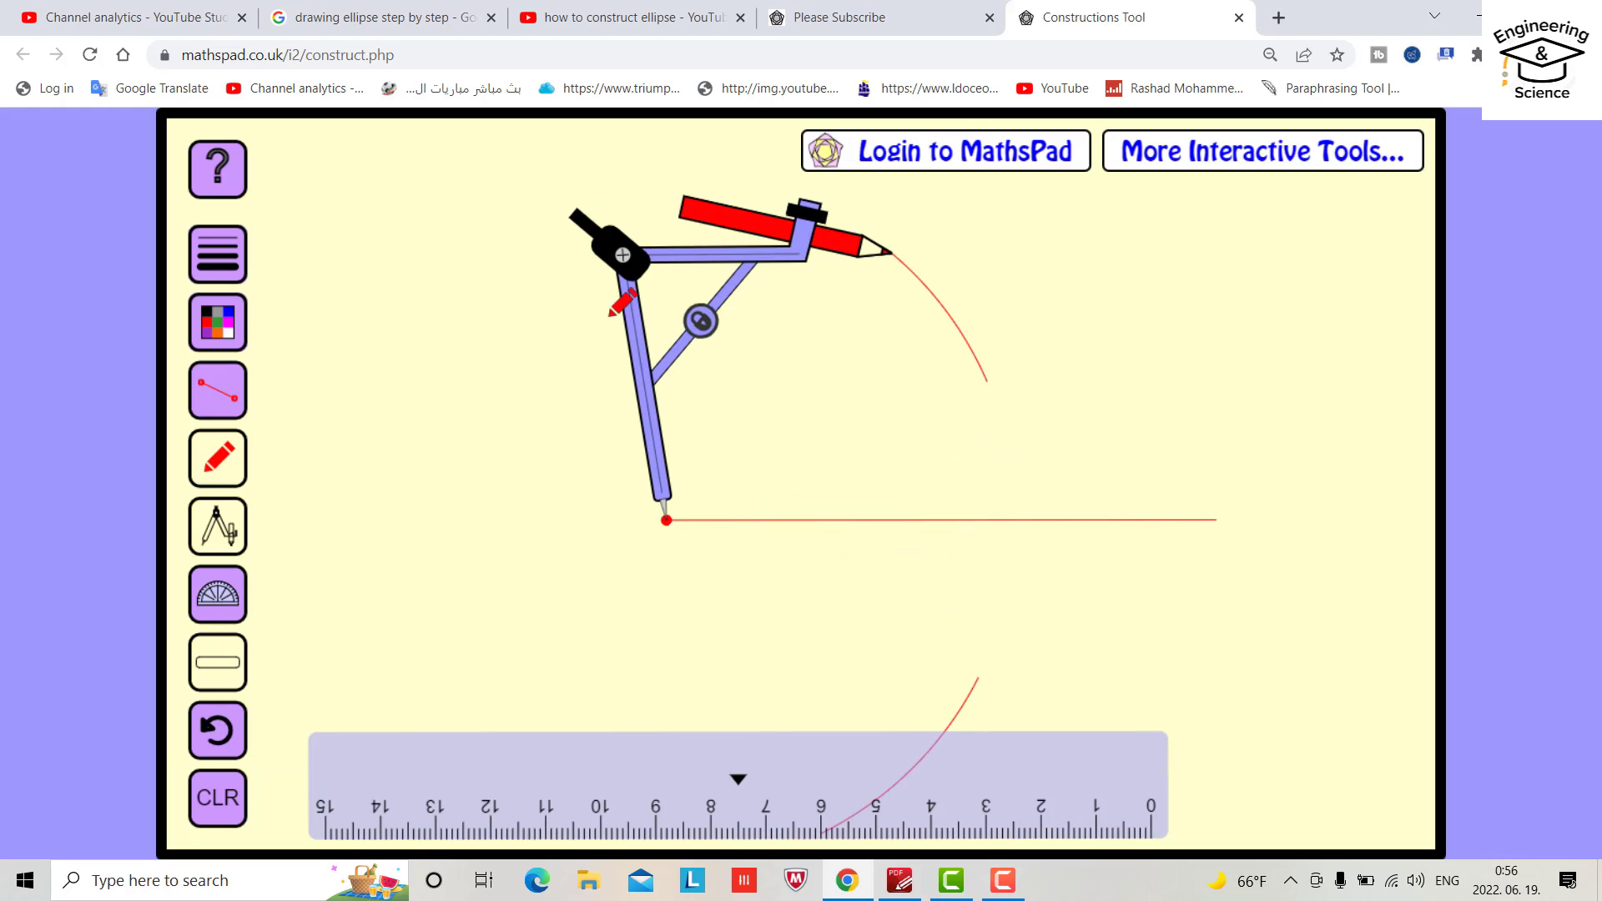
left_click_drag(651, 448, 1199, 451)
mouse_move(1167, 284)
left_mouse_down()
mouse_move(1010, 395)
mouse_move(987, 453)
mouse_move(1162, 347)
mouse_move(937, 383)
mouse_move(939, 471)
mouse_move(1027, 511)
left_mouse_up()
- Put the compass aside and turn the ruler upright across the red line
left_click(933, 506)
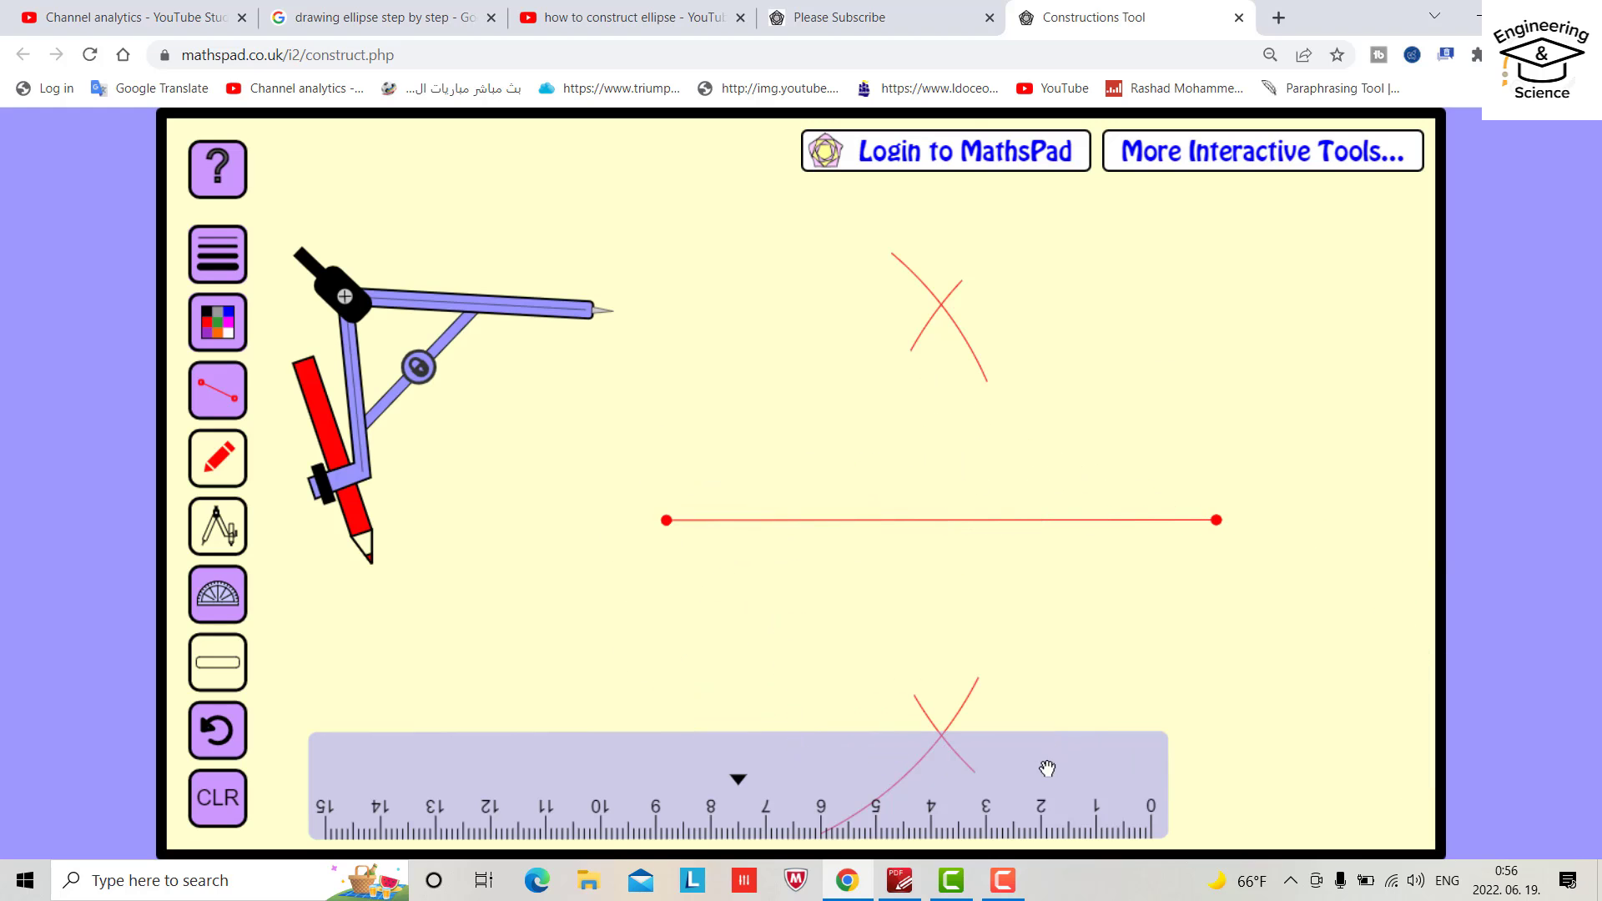
left_click_drag(1048, 769, 1112, 534)
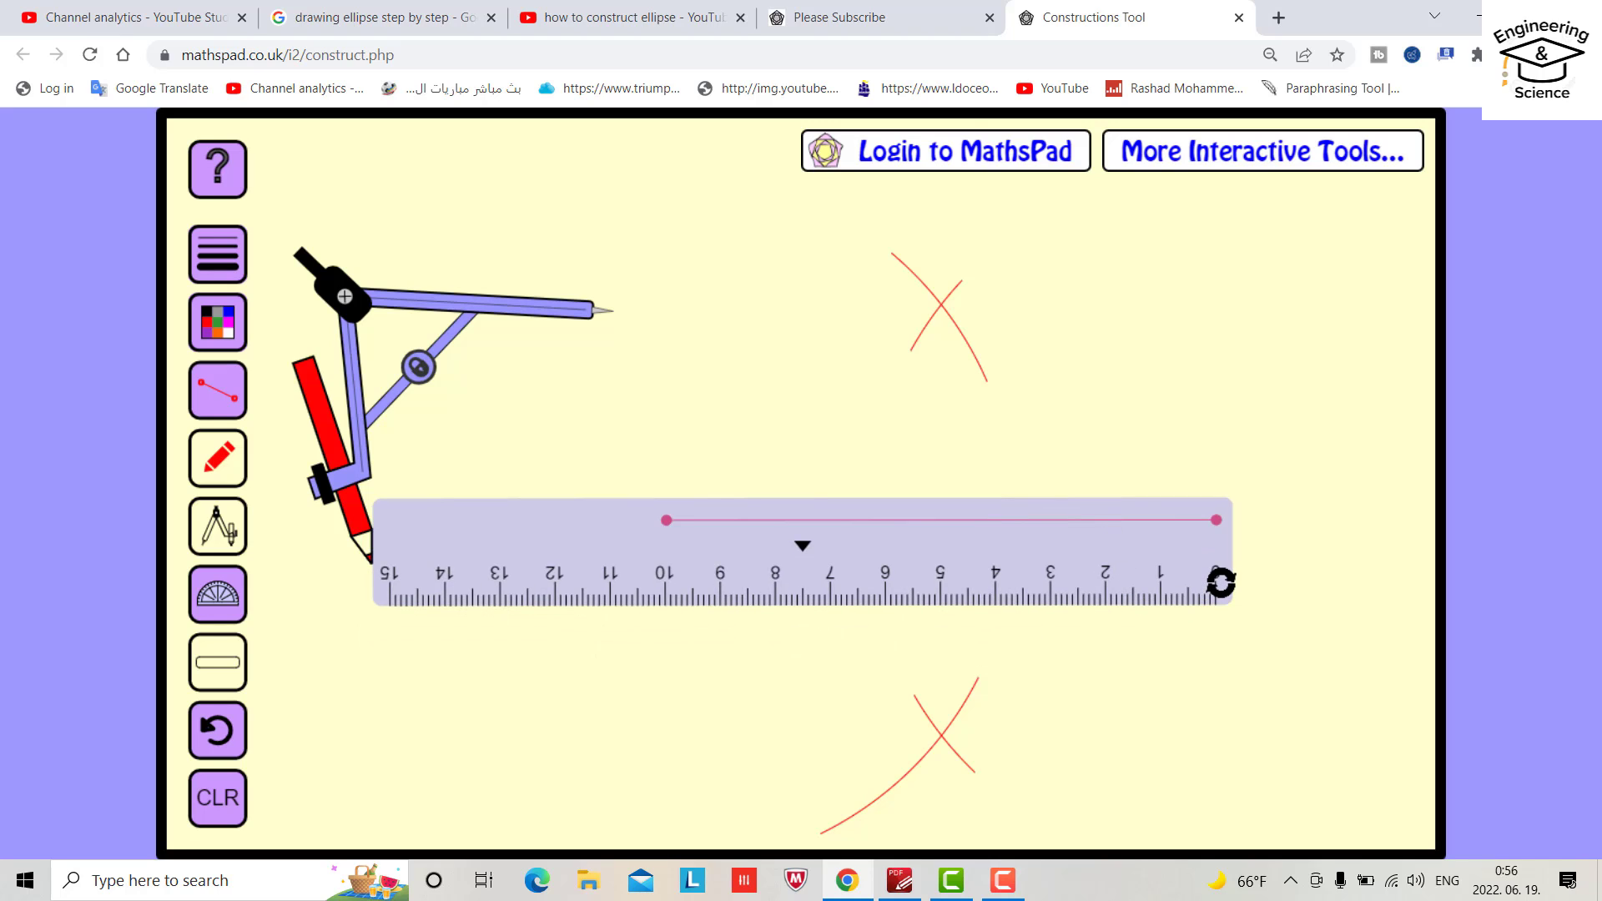
mouse_move(1221, 582)
left_mouse_down()
mouse_move(462, 623)
mouse_move(433, 655)
mouse_move(409, 453)
left_mouse_up()
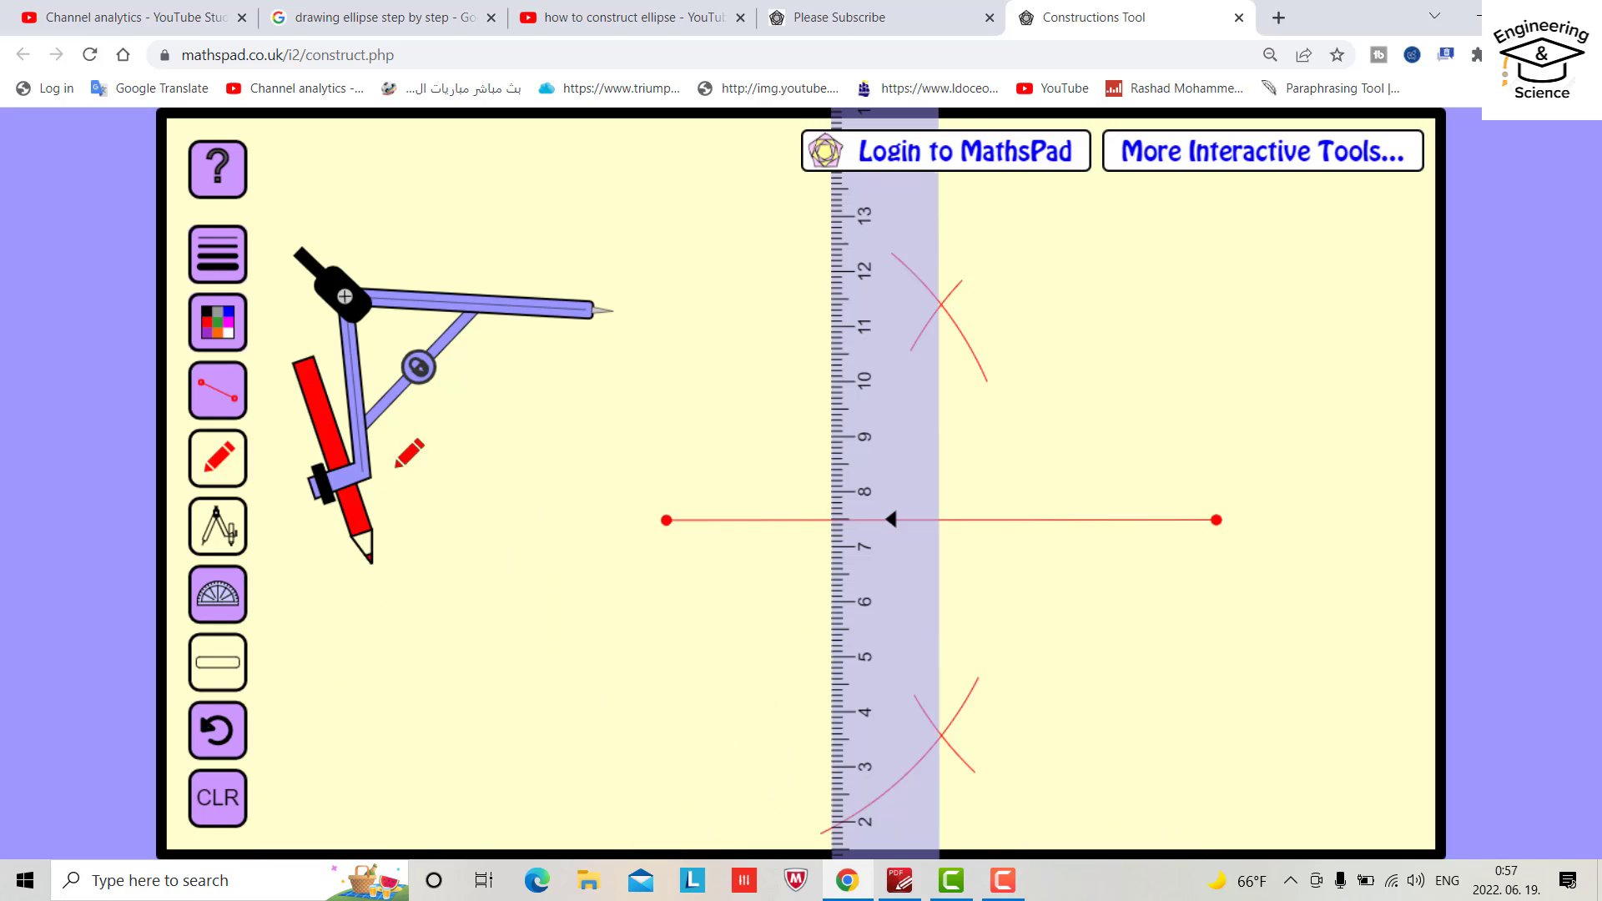
- Draw a vertical red line through both arc crossings, then set the compass needle on the horizontal line
left_click(218, 464)
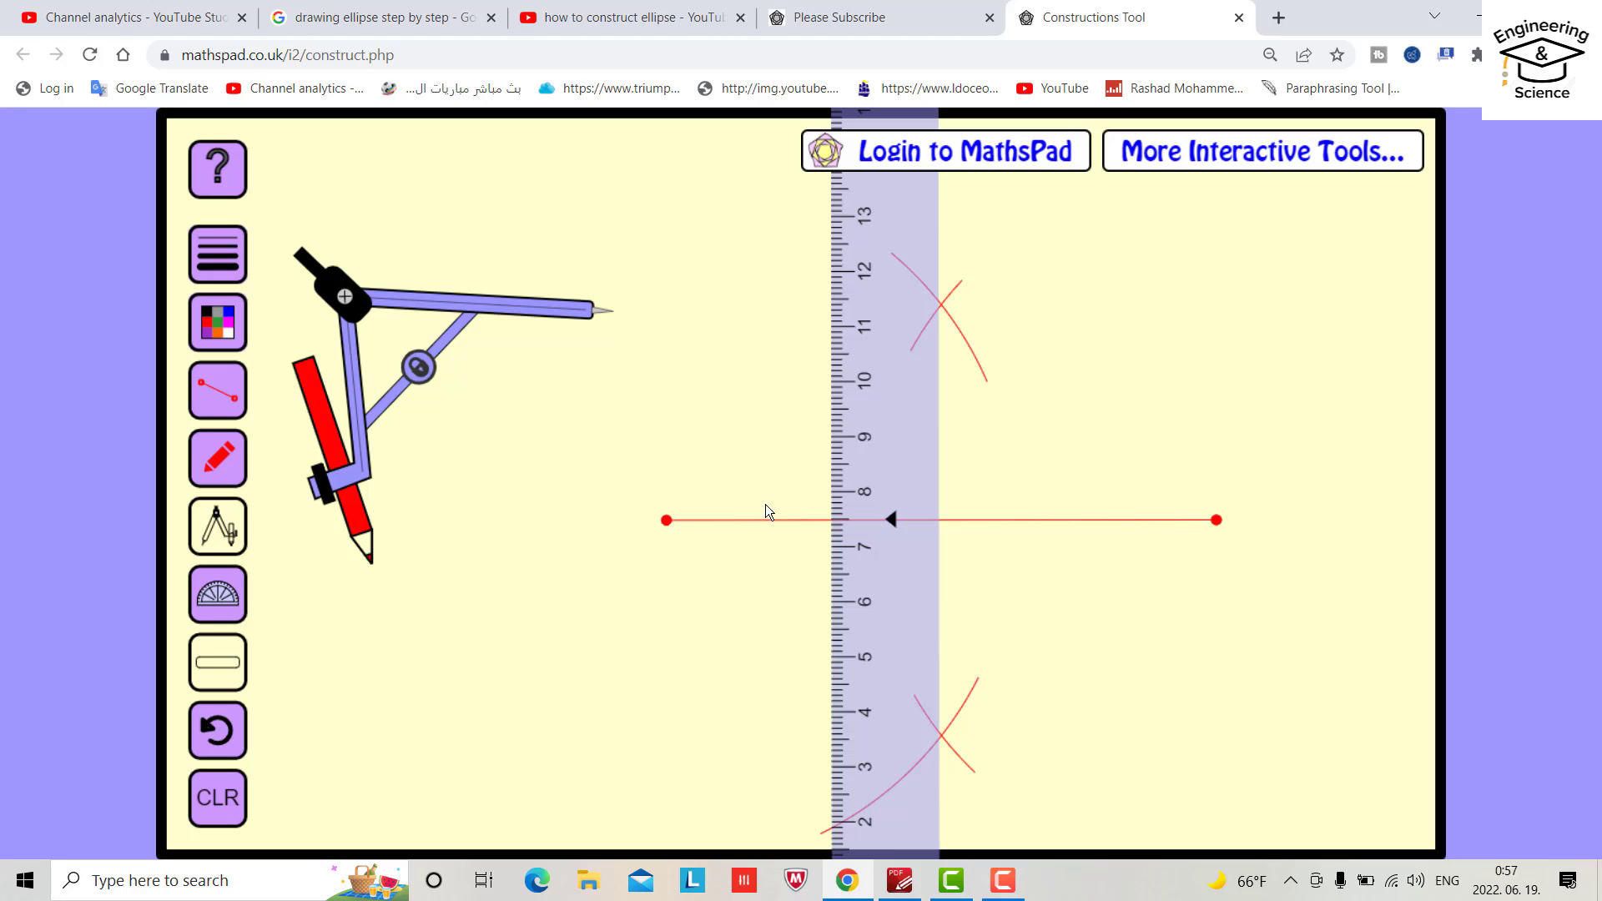
left_click_drag(873, 516, 985, 504)
left_click_drag(939, 221, 882, 817)
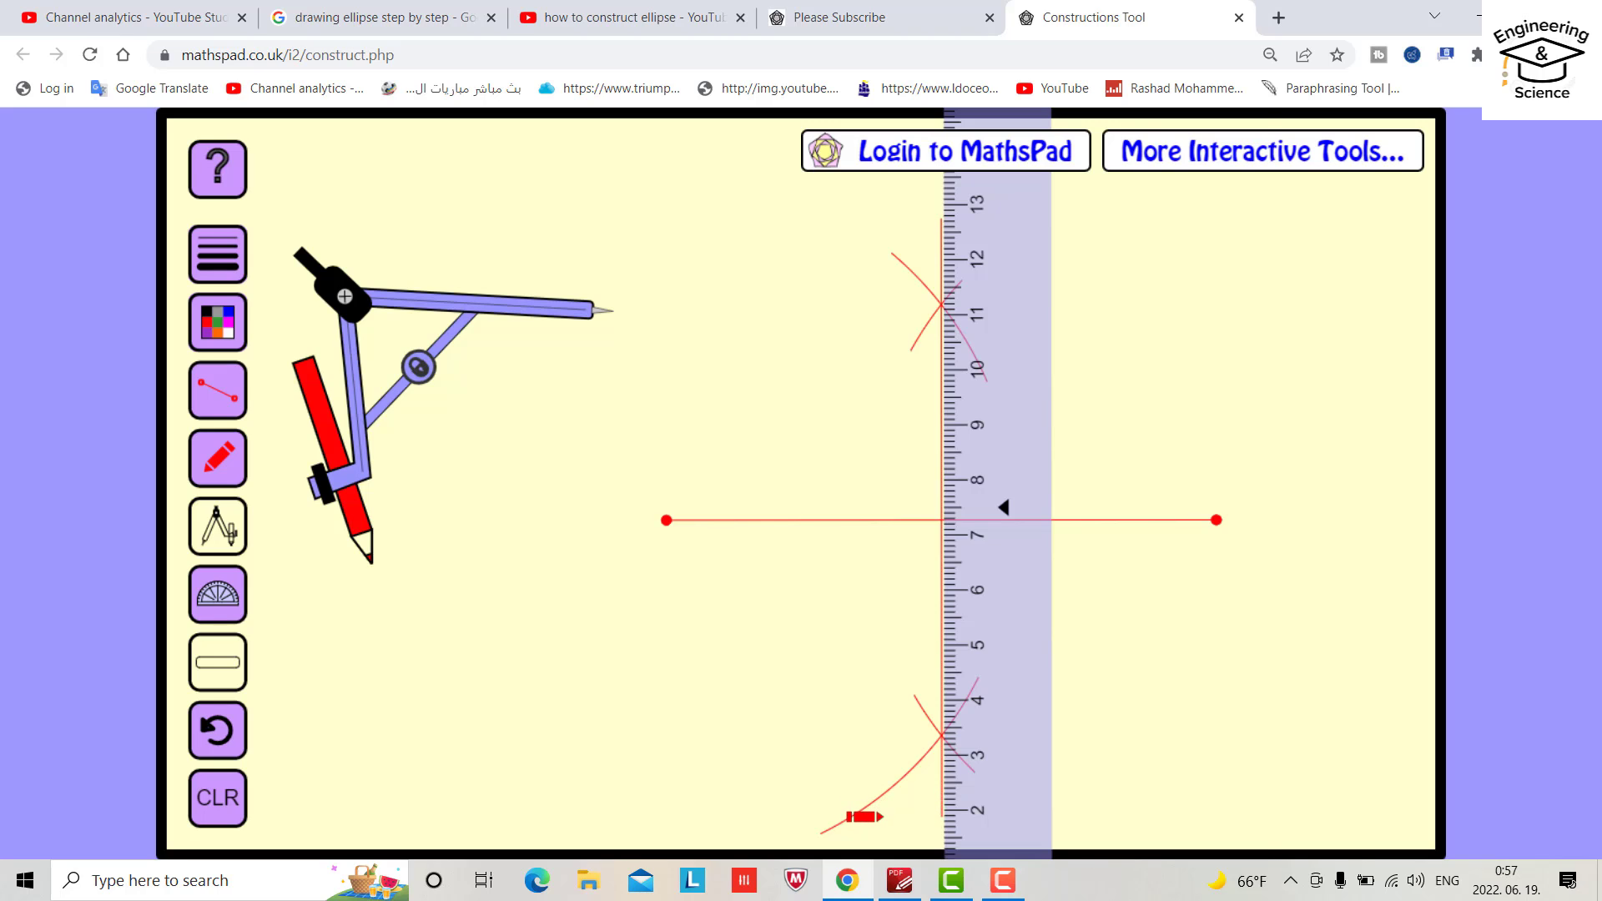
left_click_drag(564, 307, 1113, 401)
left_click_drag(1104, 538, 792, 546)
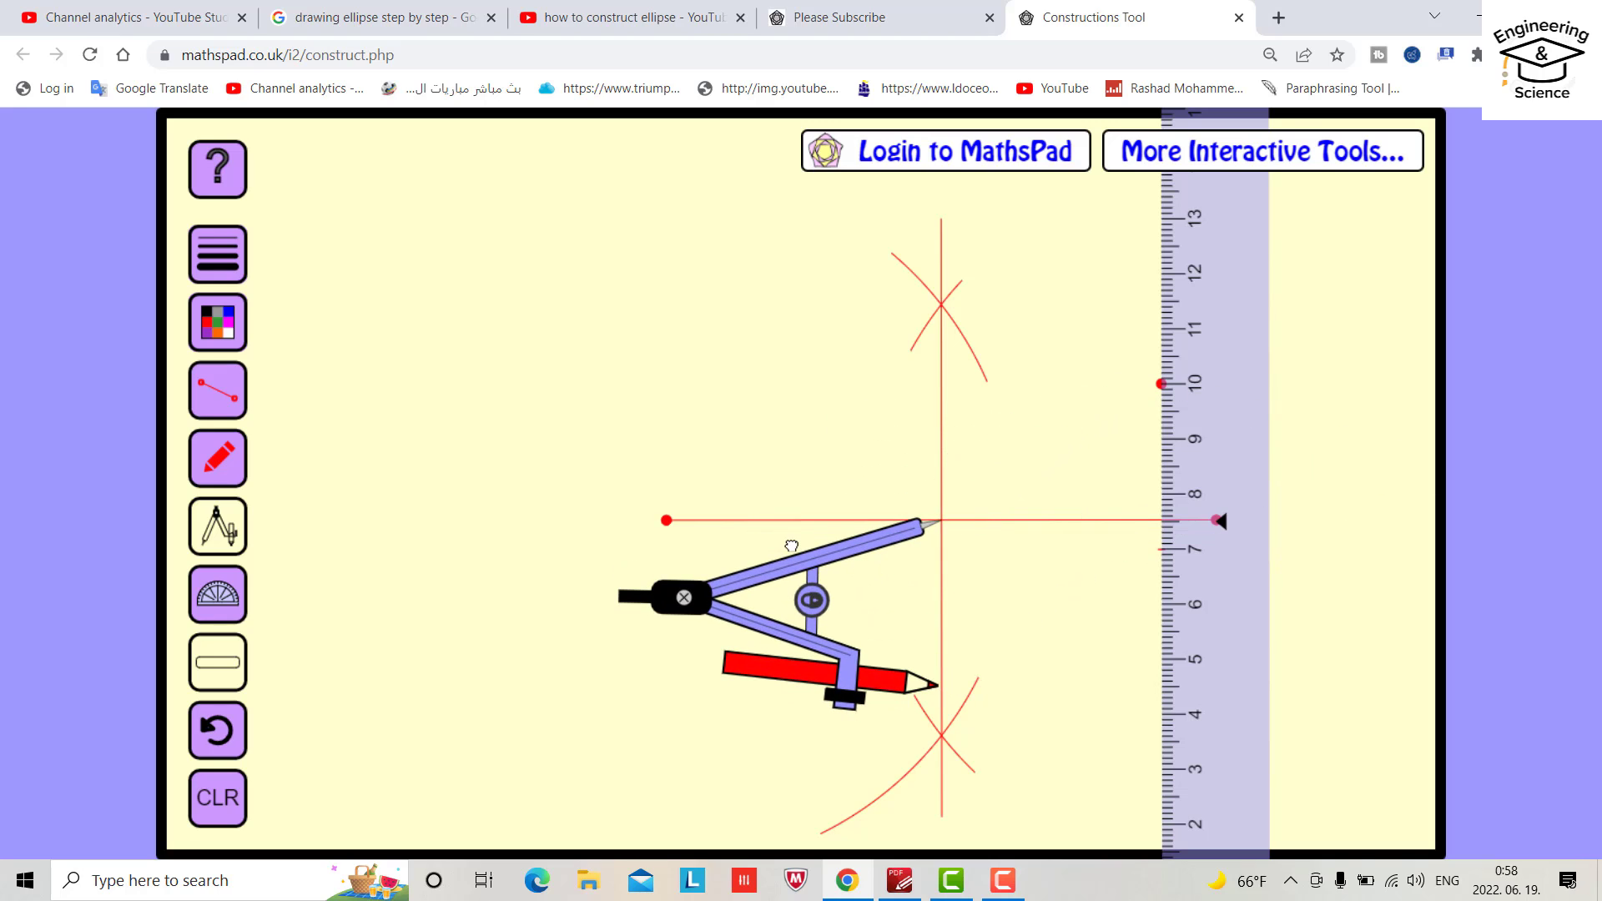
- In green, cut a compass arc on the vertical line from the centre intersection
left_click(219, 324)
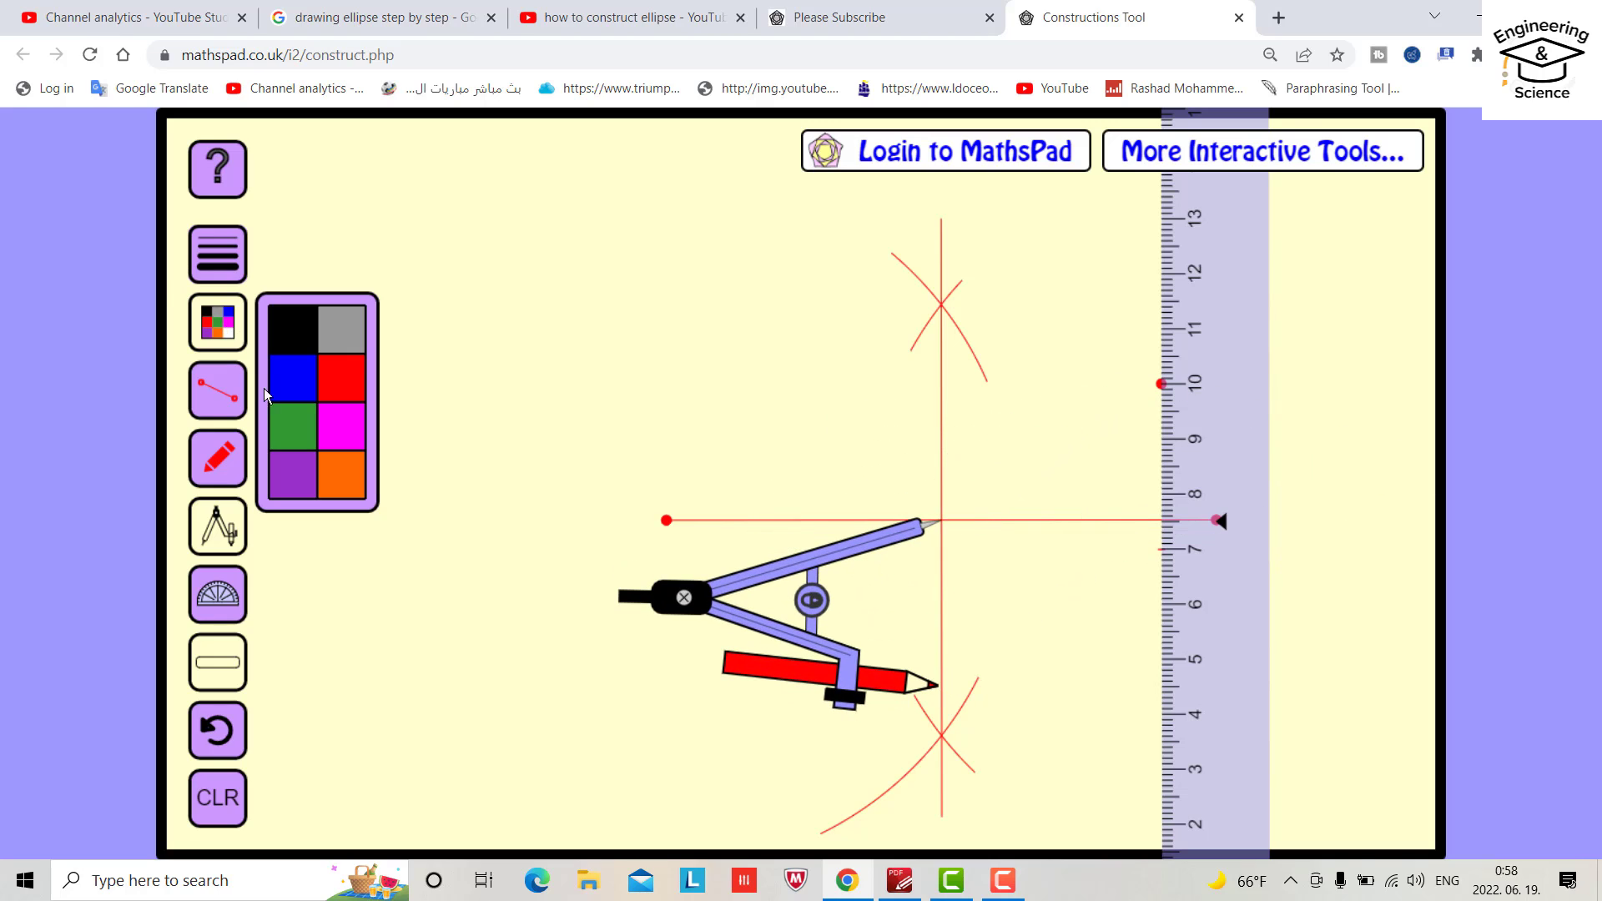
left_click(298, 442)
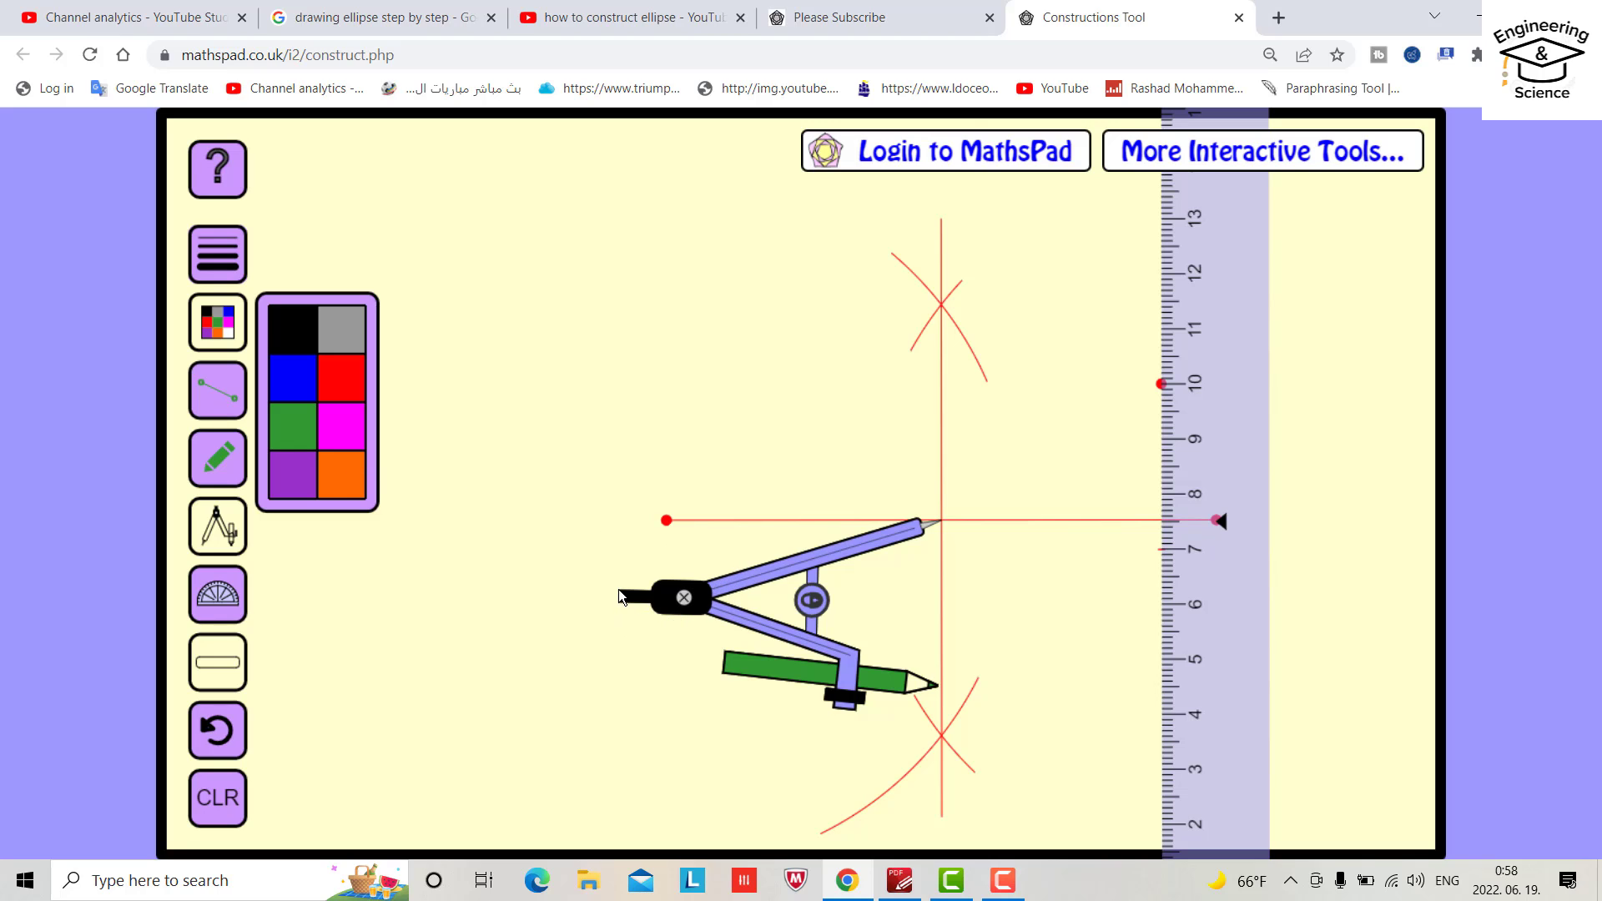
mouse_move(638, 610)
left_mouse_down()
mouse_move(659, 618)
mouse_move(625, 615)
left_mouse_up()
left_click_drag(809, 639, 737, 561)
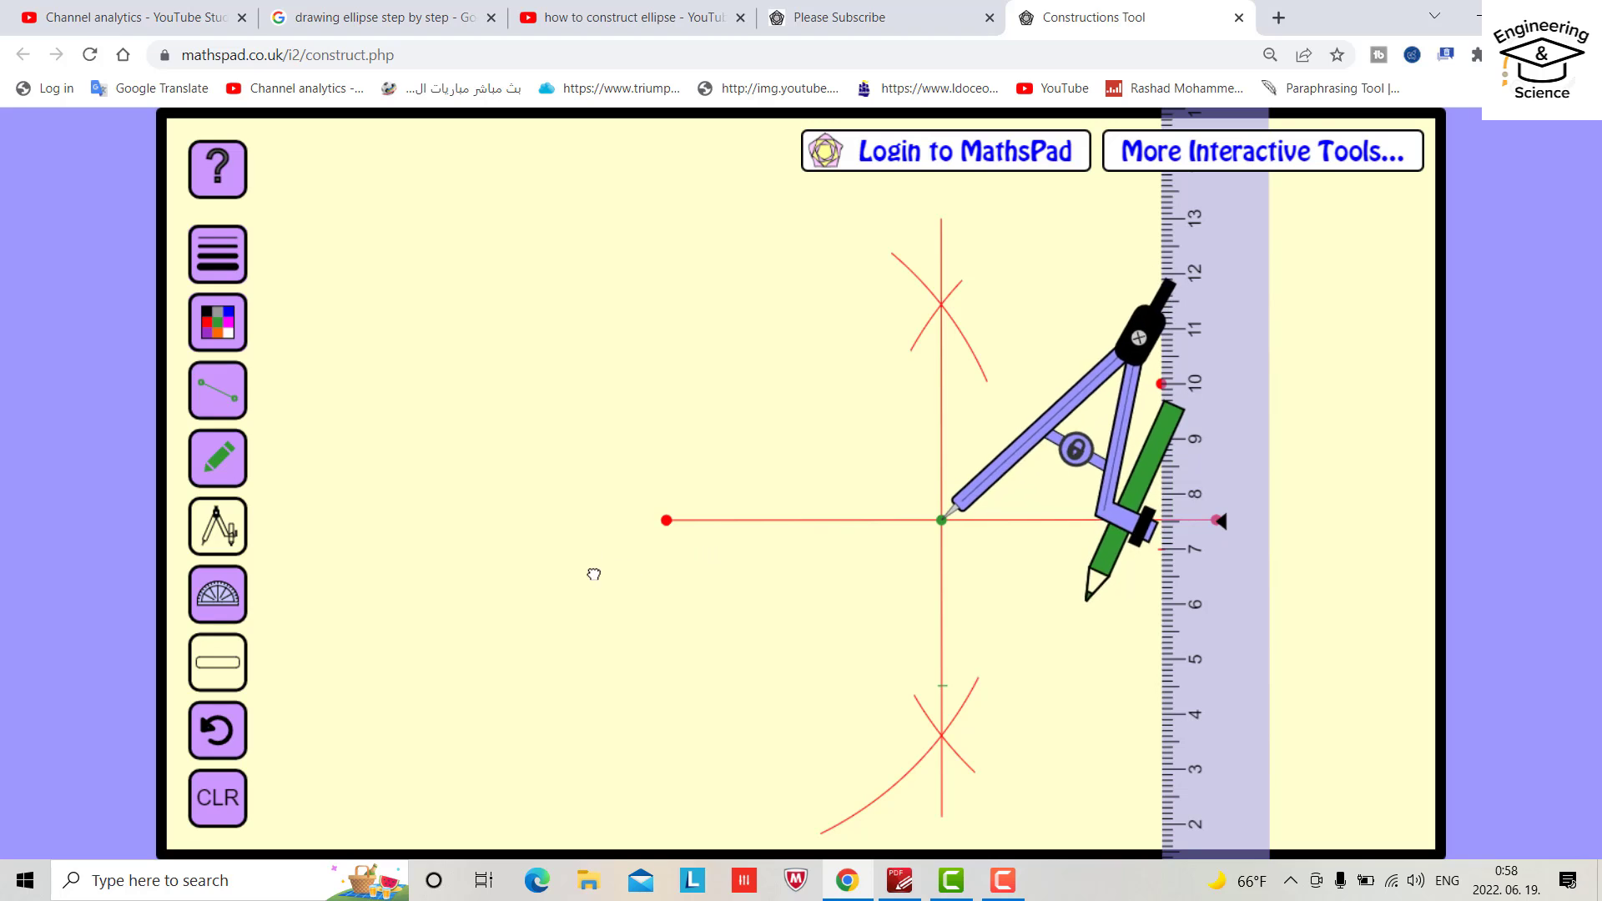
mouse_move(1164, 288)
left_mouse_down()
mouse_move(1259, 414)
mouse_move(1266, 468)
left_mouse_up()
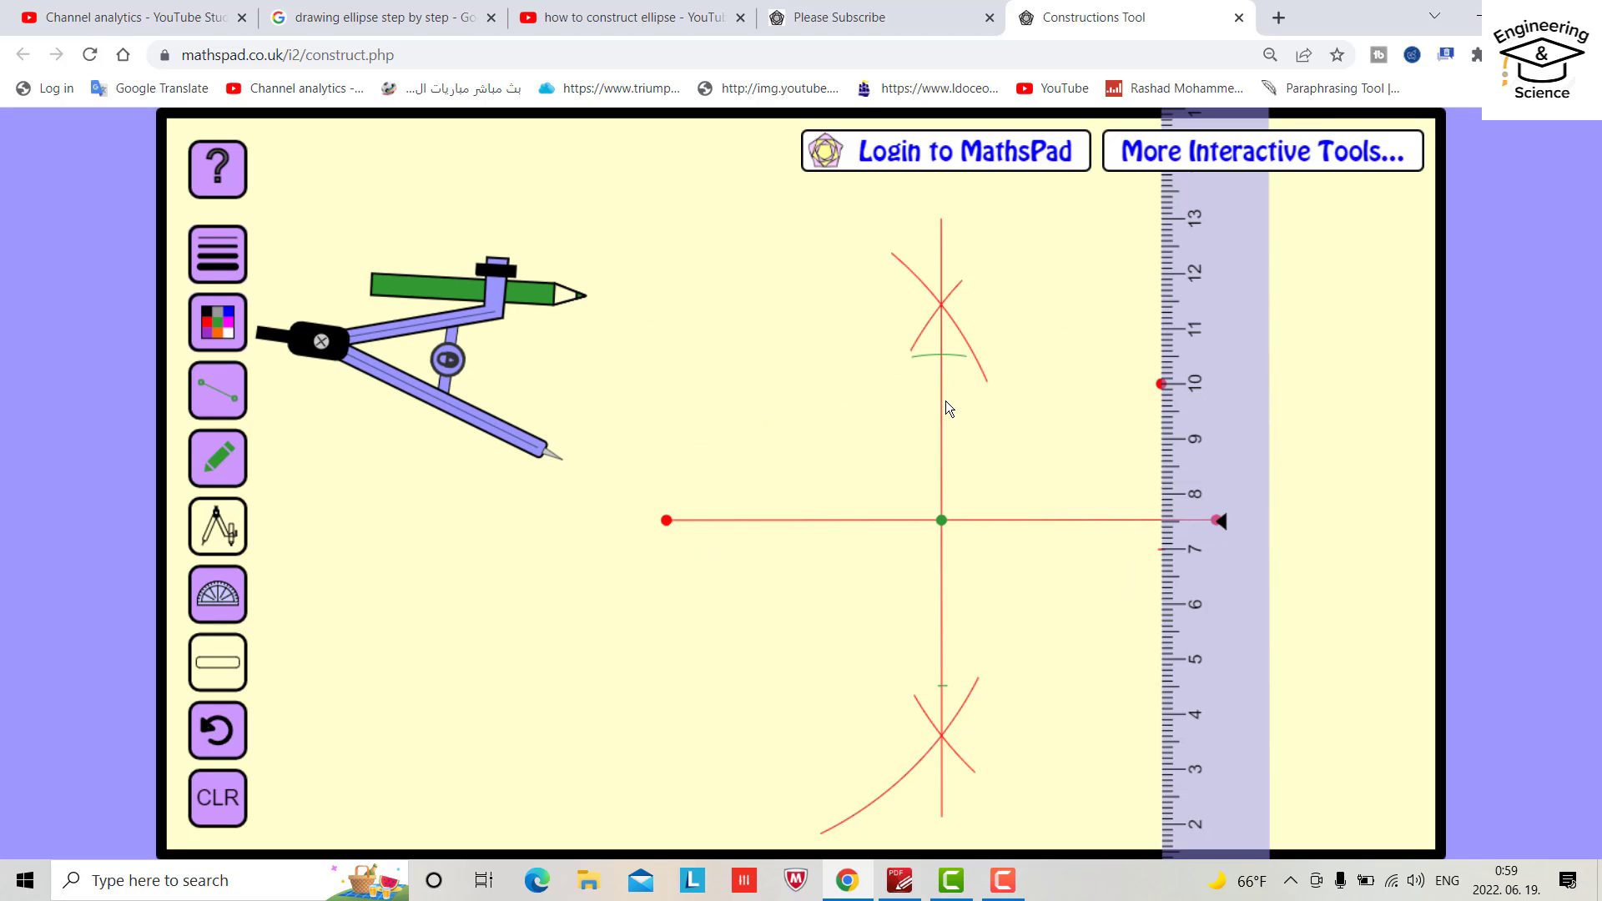
- Switch the drawing colour back to red and hide the ruler
left_click(219, 320)
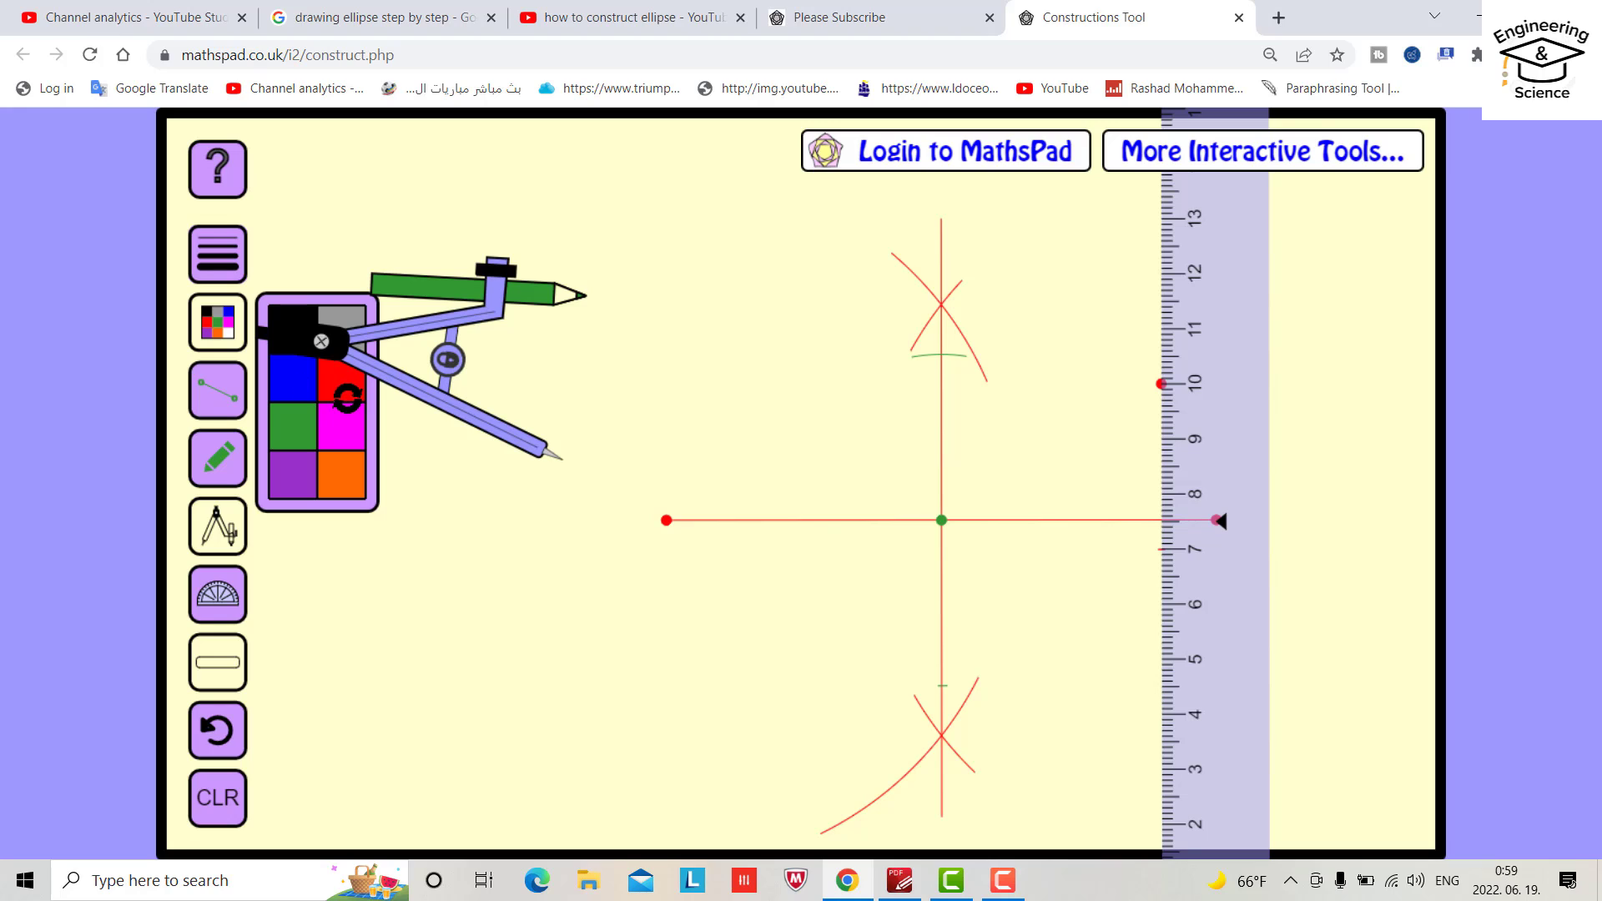
left_click(354, 393)
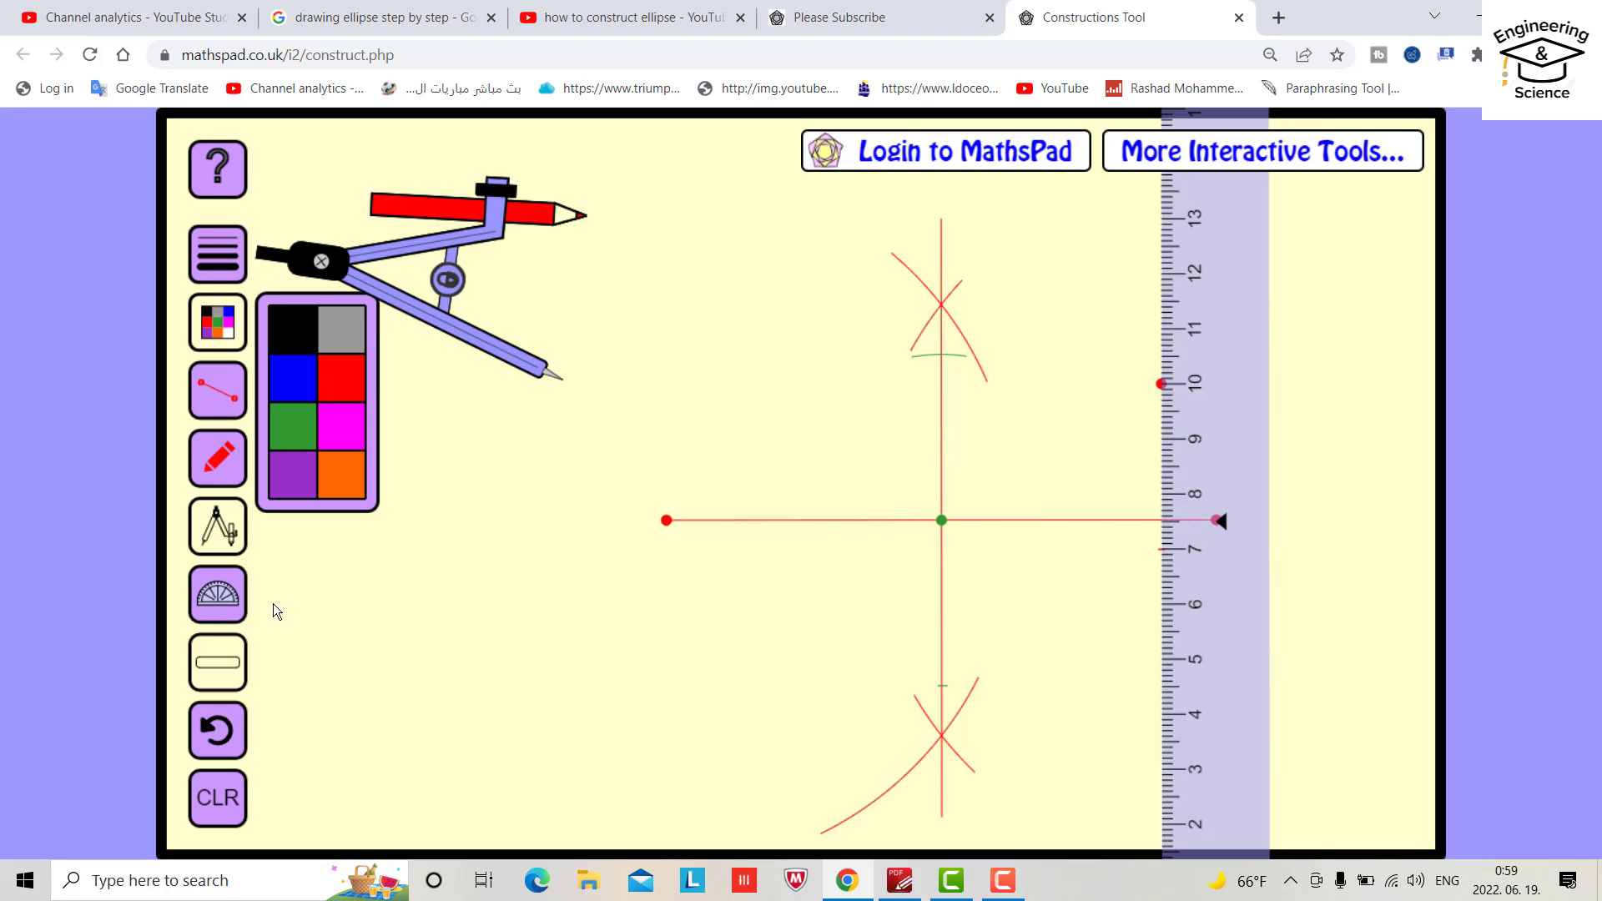
left_click(238, 658)
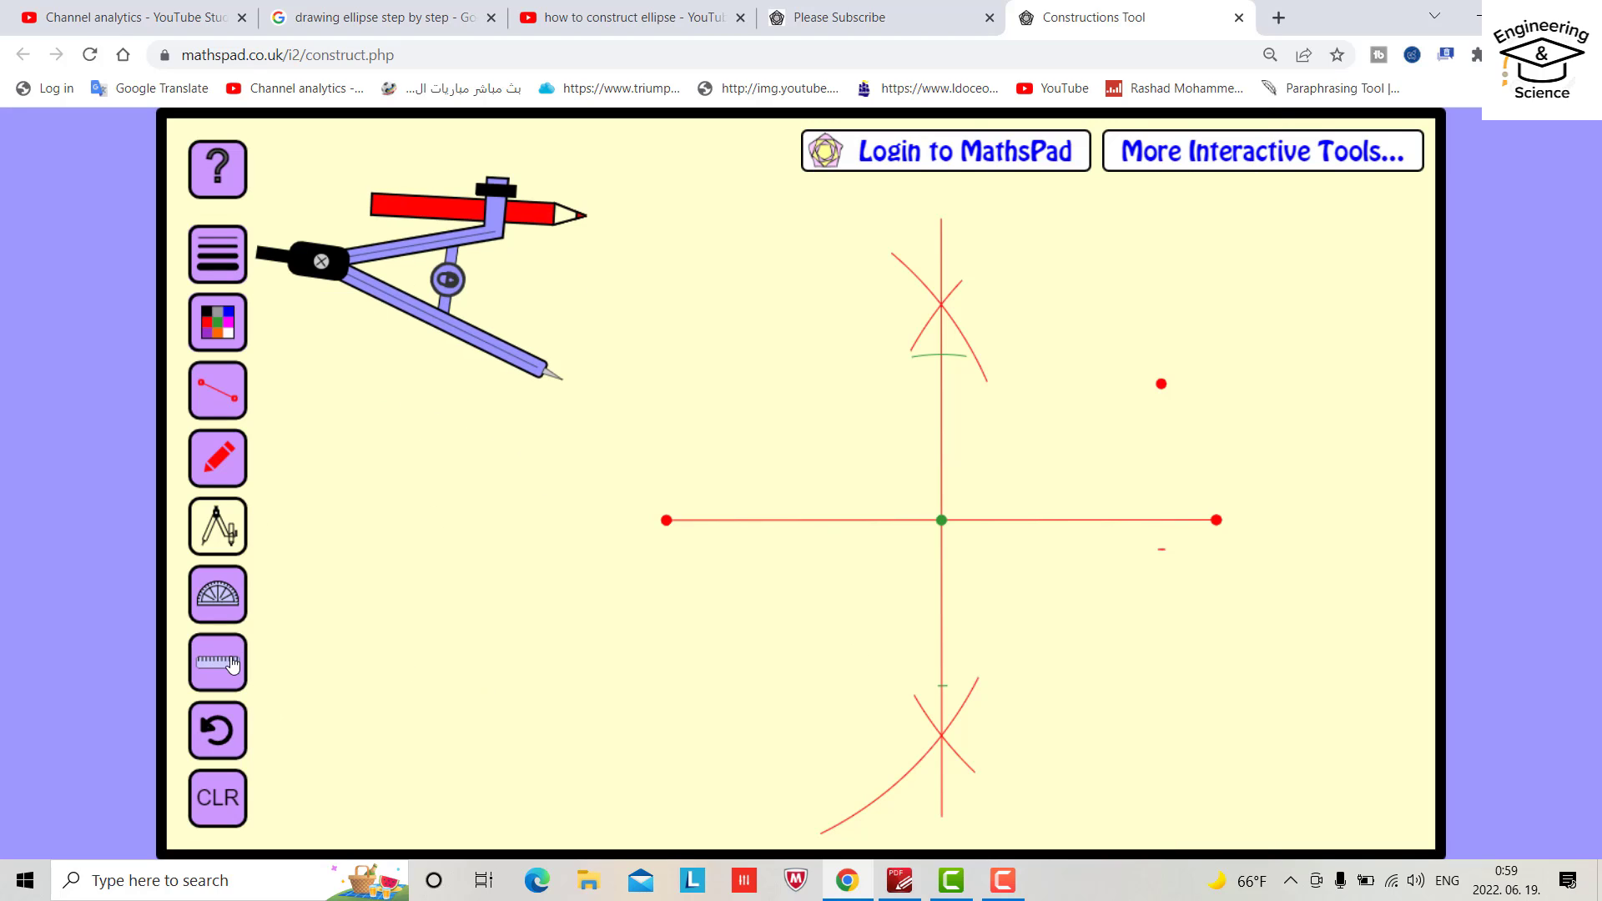
- Draw a red line from the left endpoint to the green arc point, then place the compass on the centre
left_click(232, 665)
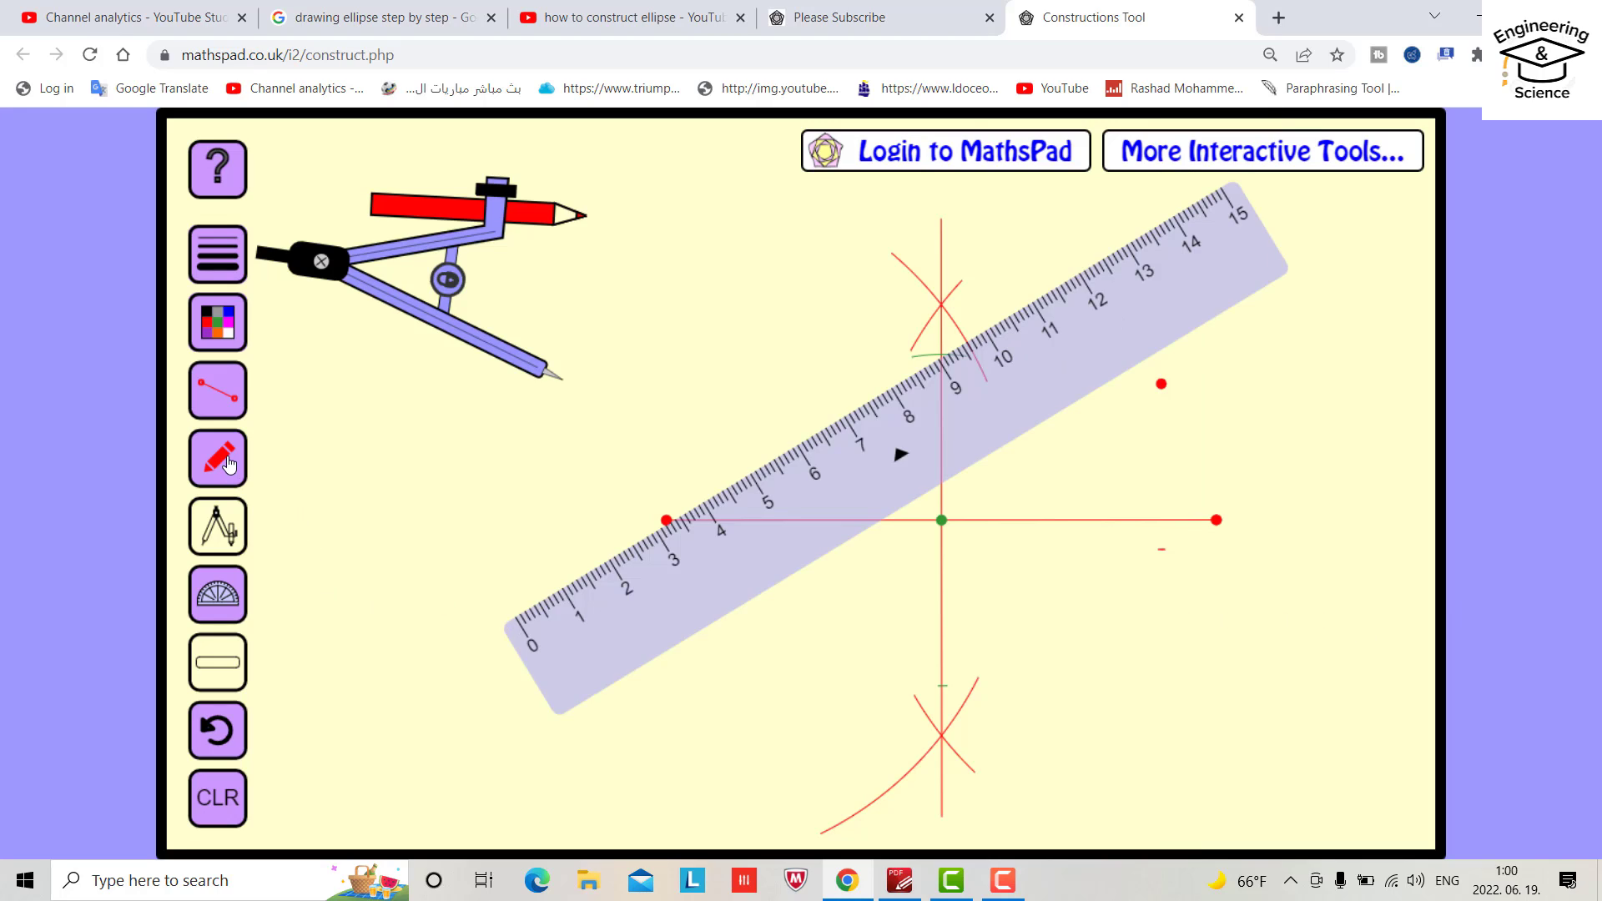
left_click(229, 465)
left_click_drag(913, 363, 653, 512)
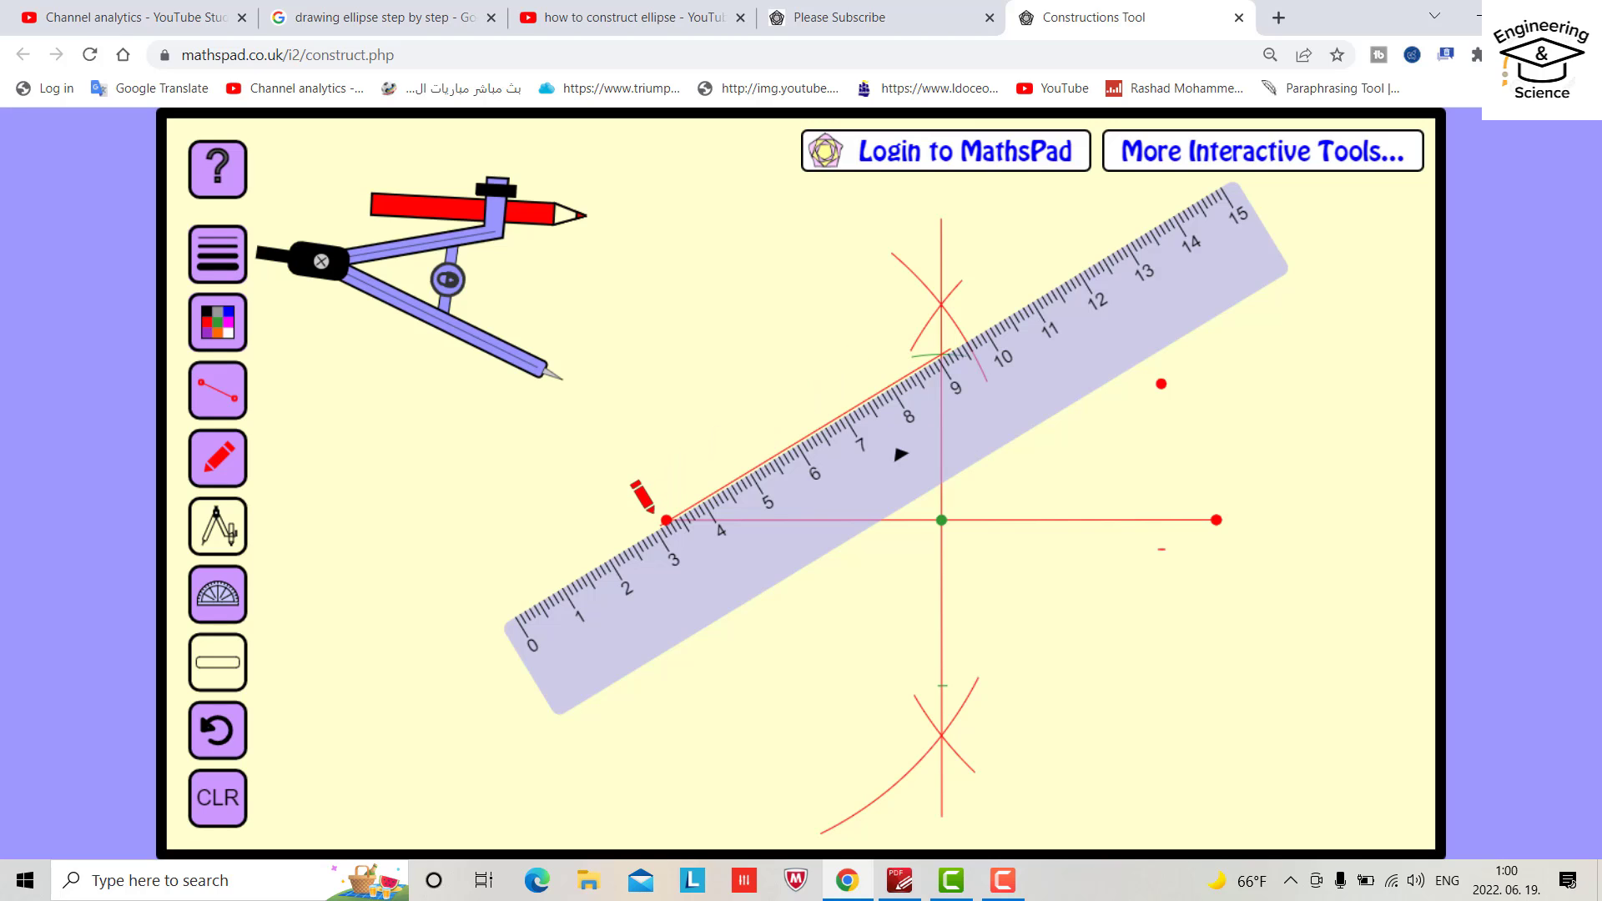
mouse_move(708, 615)
left_mouse_down()
mouse_move(715, 647)
mouse_move(726, 615)
mouse_move(3, 878)
left_mouse_up()
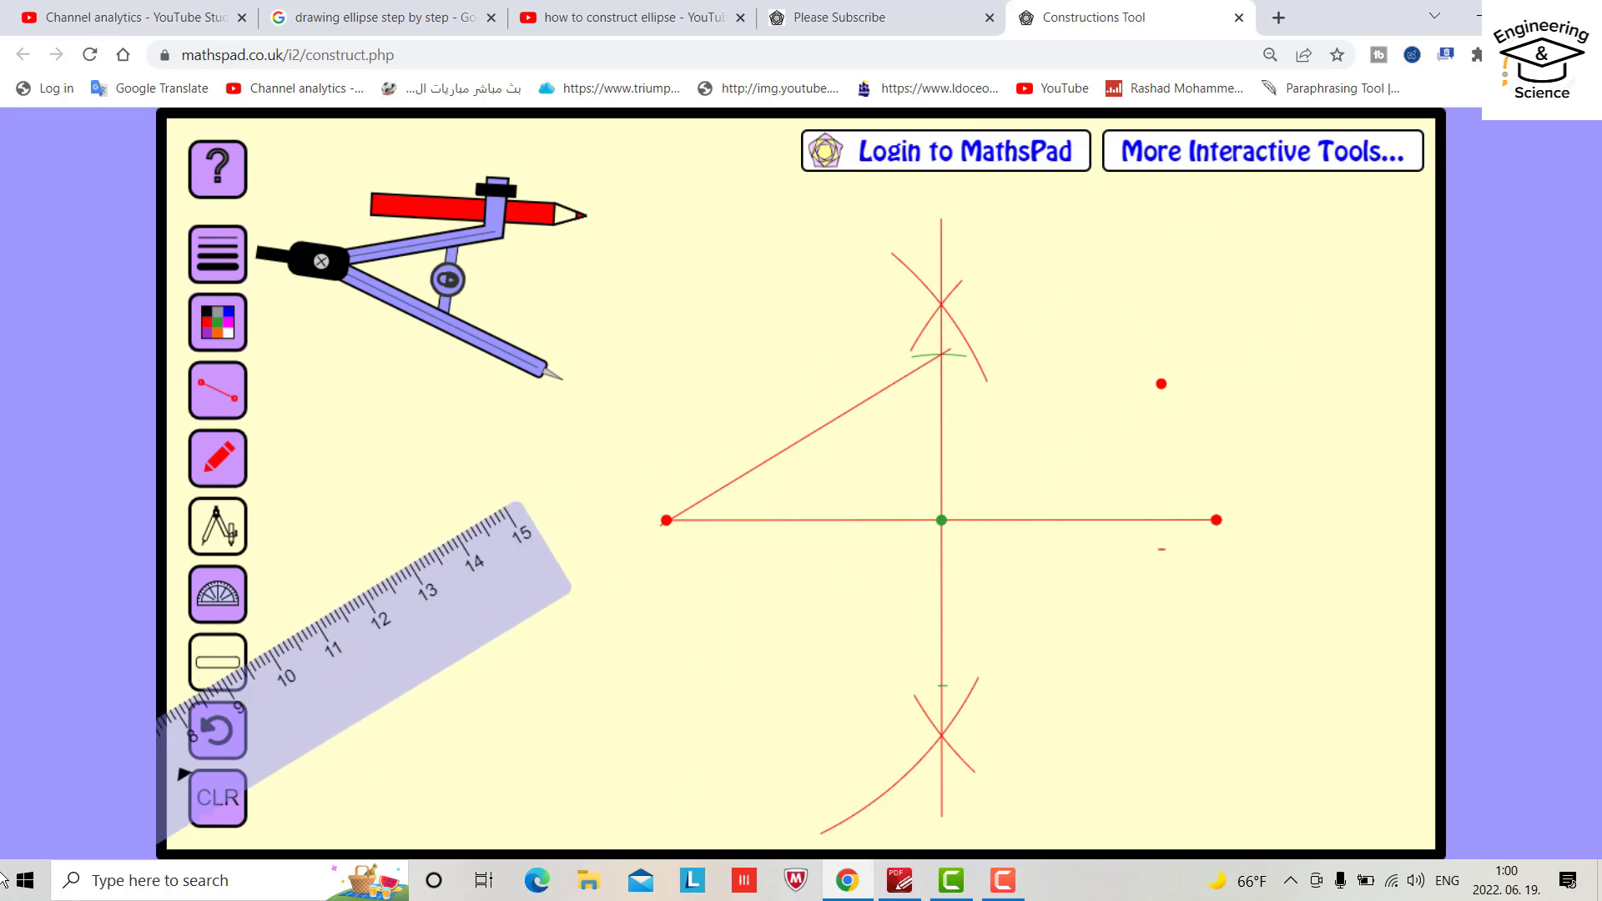
left_click_drag(509, 325, 942, 520)
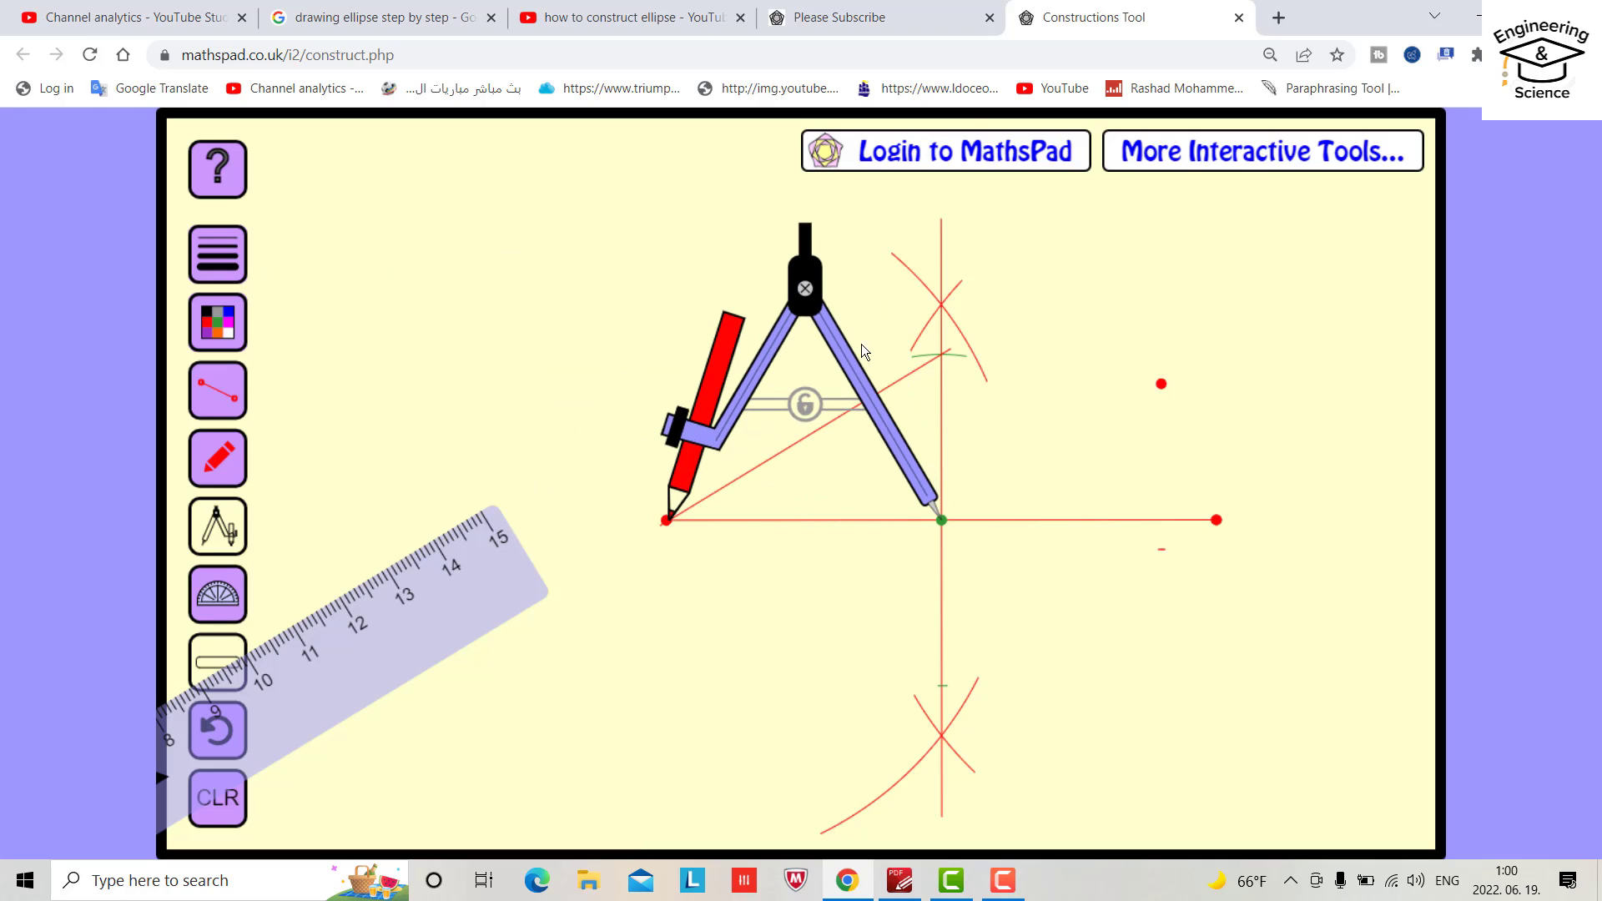
- Swing a locked arc from the left end to the minor axis, then arc across the diagonal
left_click(800, 410)
mouse_move(834, 242)
left_mouse_down()
mouse_move(987, 233)
mouse_move(1091, 268)
mouse_move(1178, 347)
left_mouse_up()
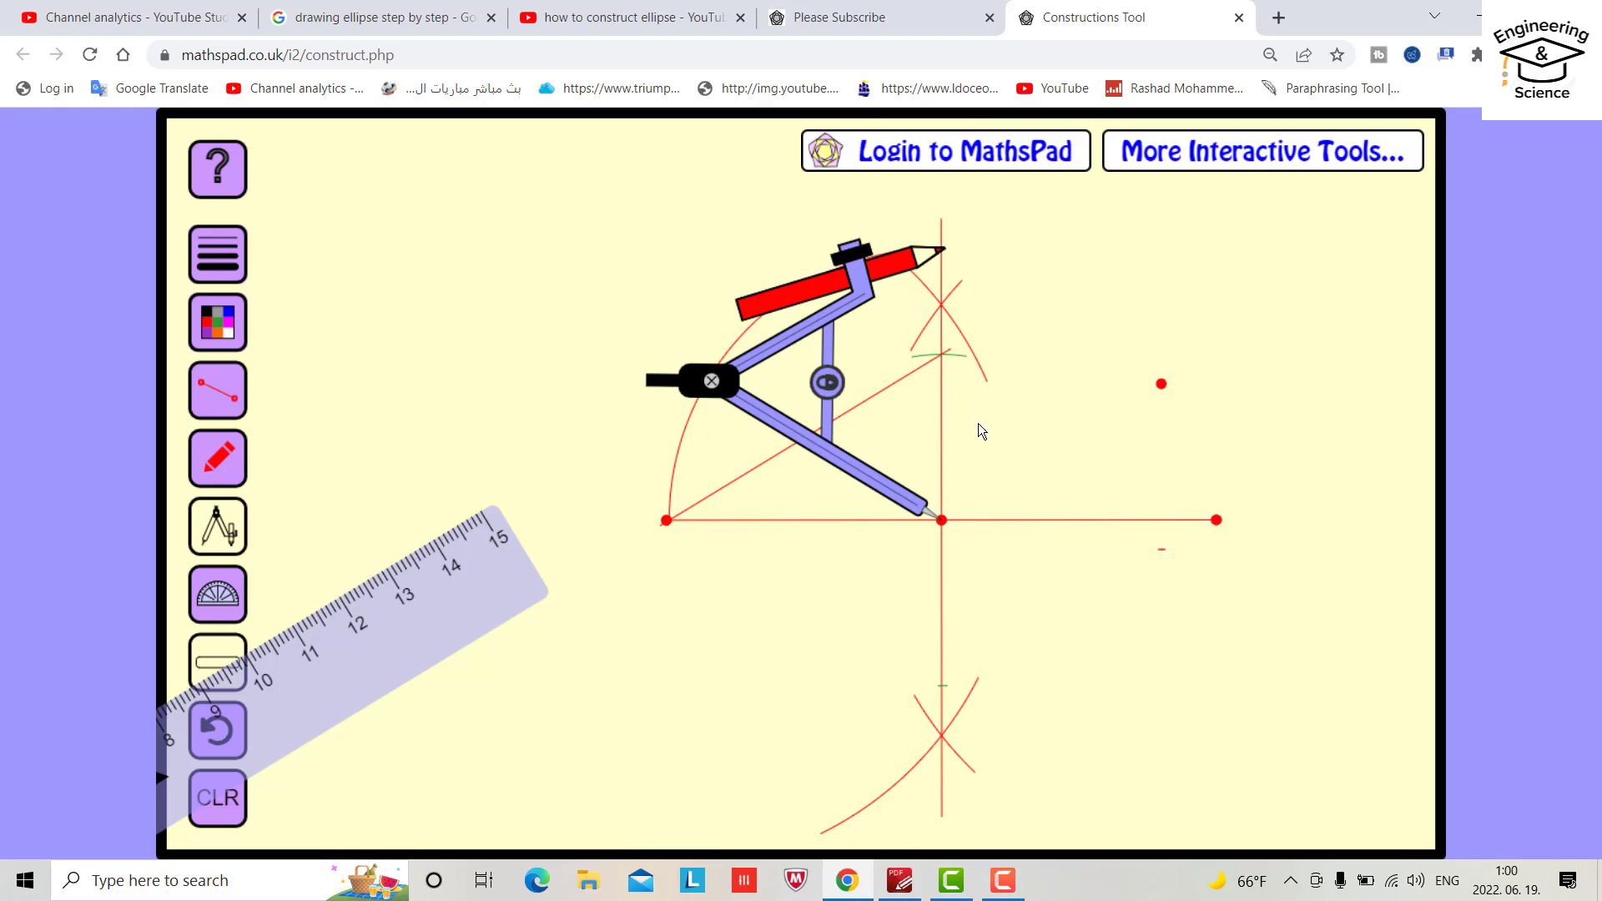
left_click_drag(901, 484, 901, 346)
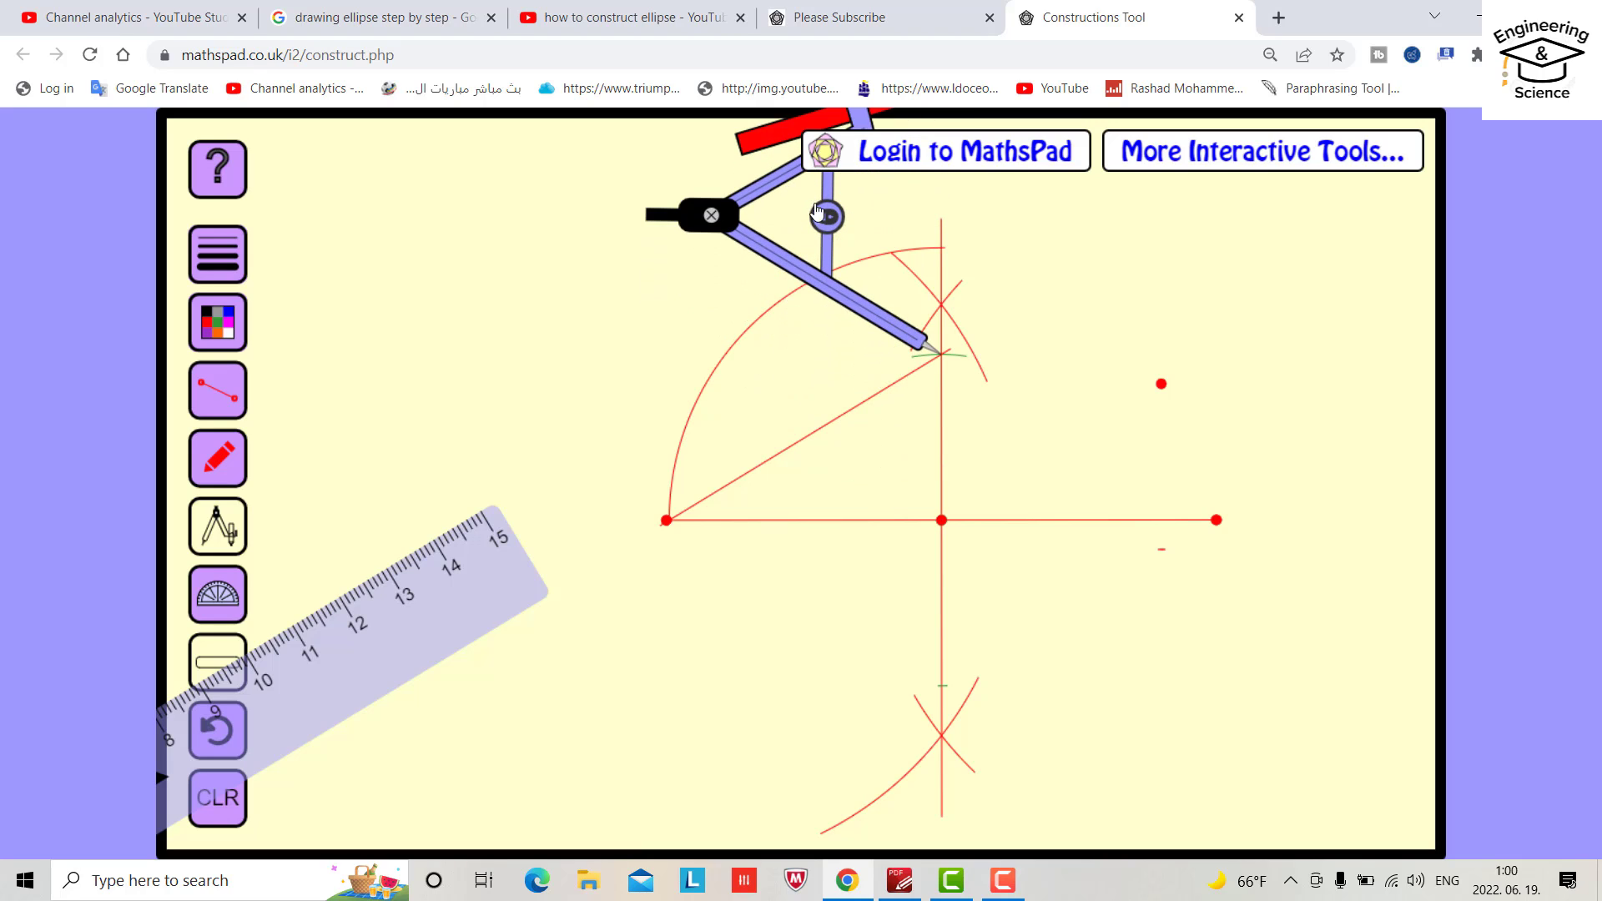
left_click_drag(818, 213, 806, 336)
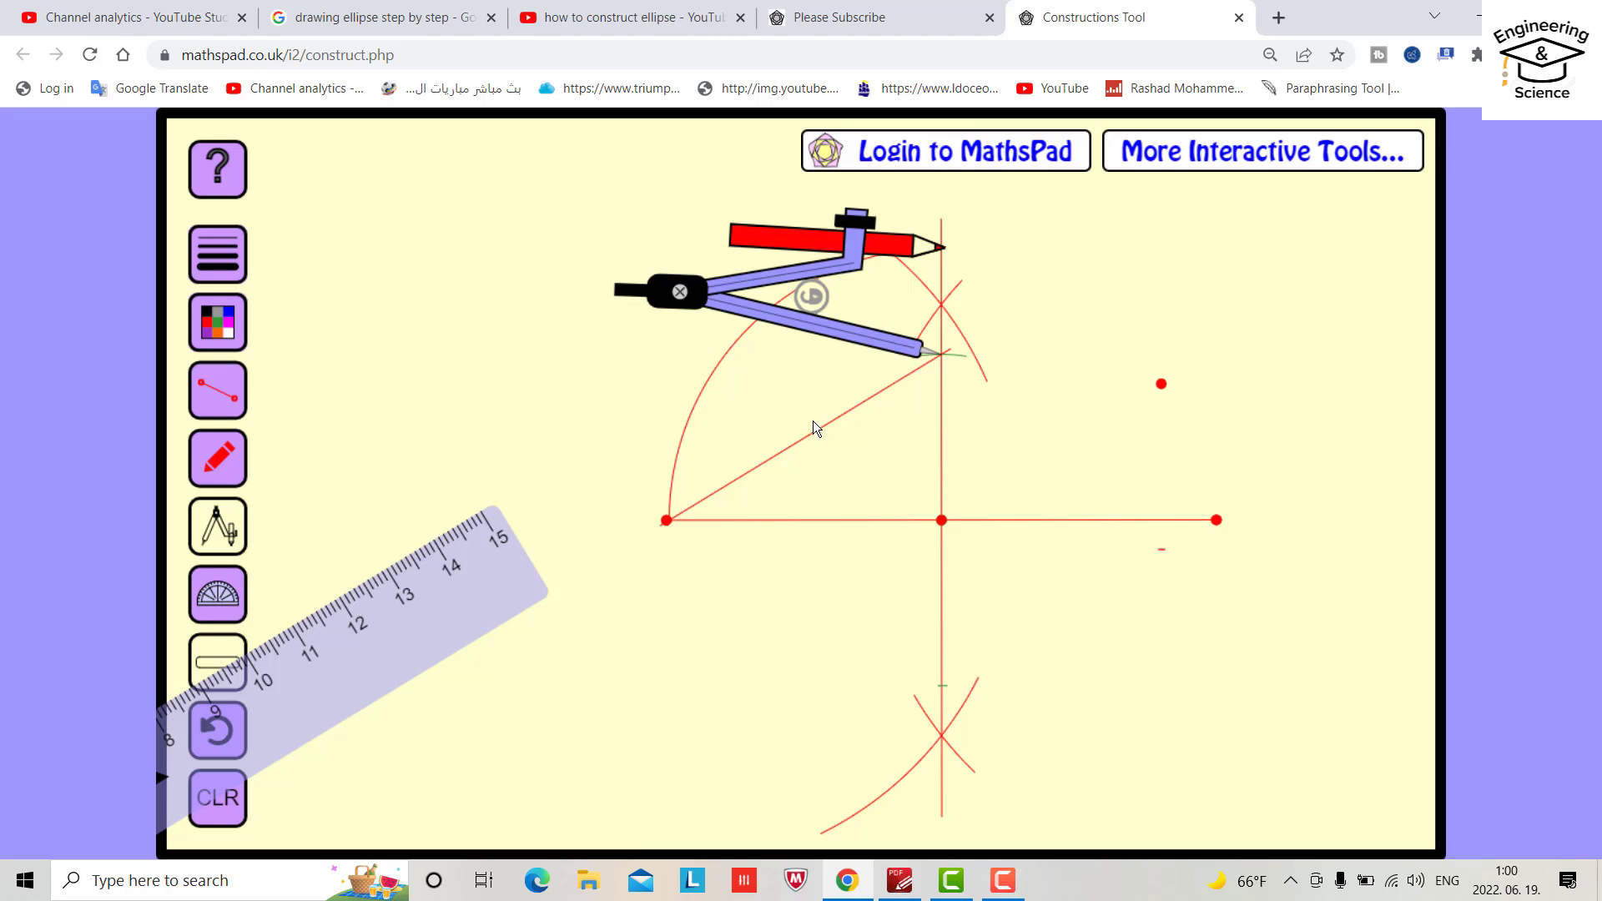
mouse_move(651, 306)
left_mouse_down()
mouse_move(944, 515)
mouse_move(999, 451)
left_mouse_up()
left_click_drag(901, 313, 596, 279)
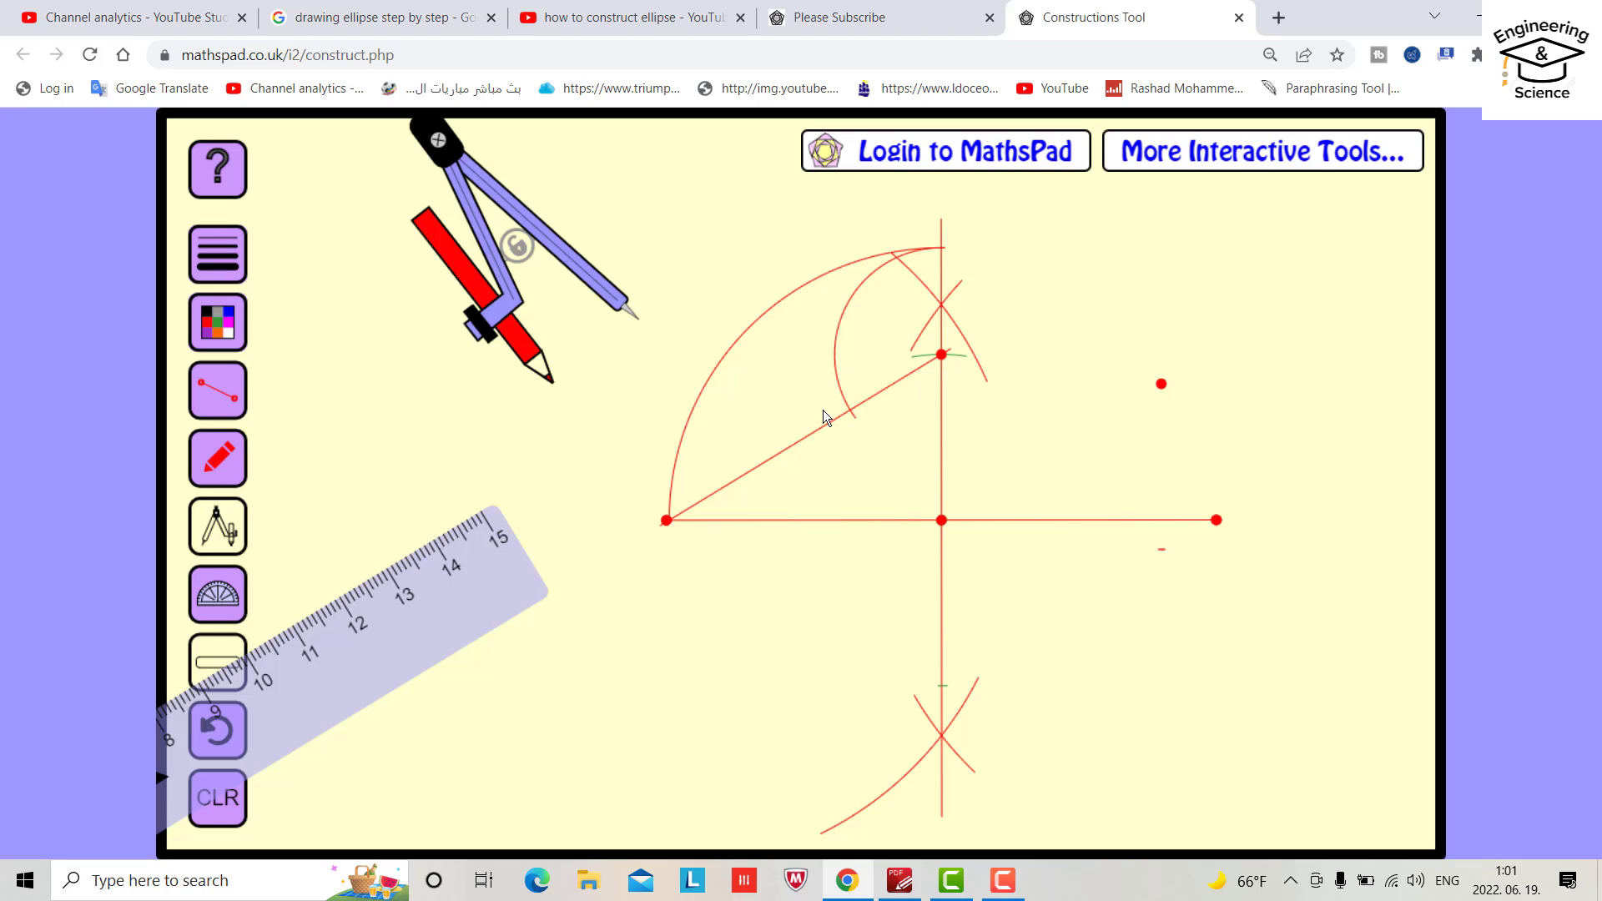
- From the marked point on the diagonal, draw compass arcs above and below the diagonal
left_click_drag(614, 296, 808, 403)
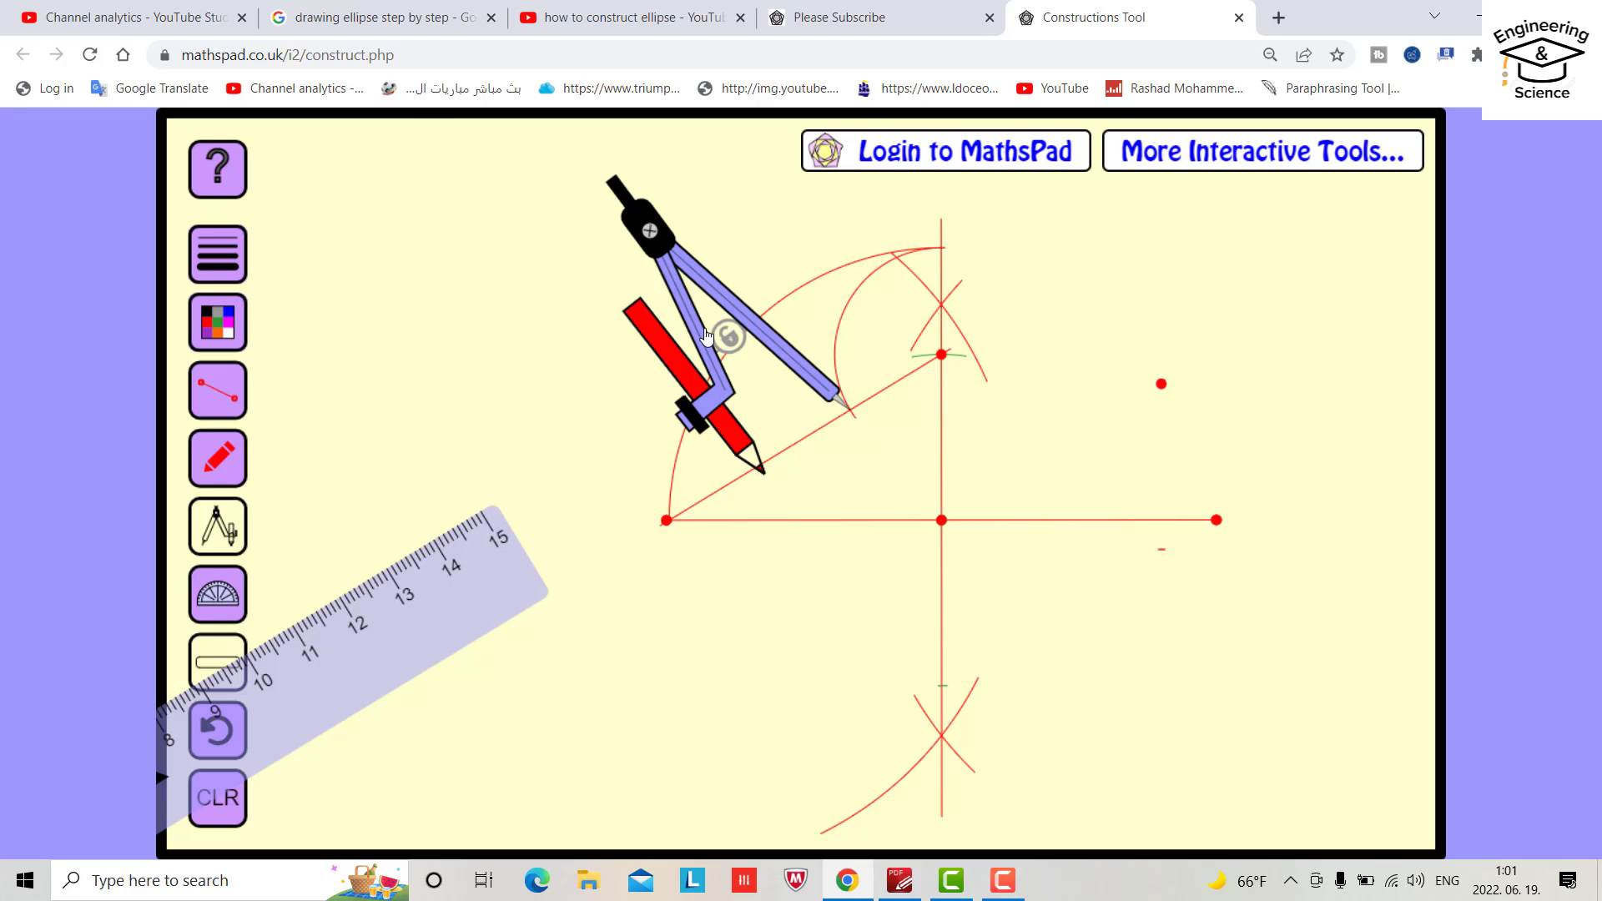
left_click_drag(709, 344, 938, 334)
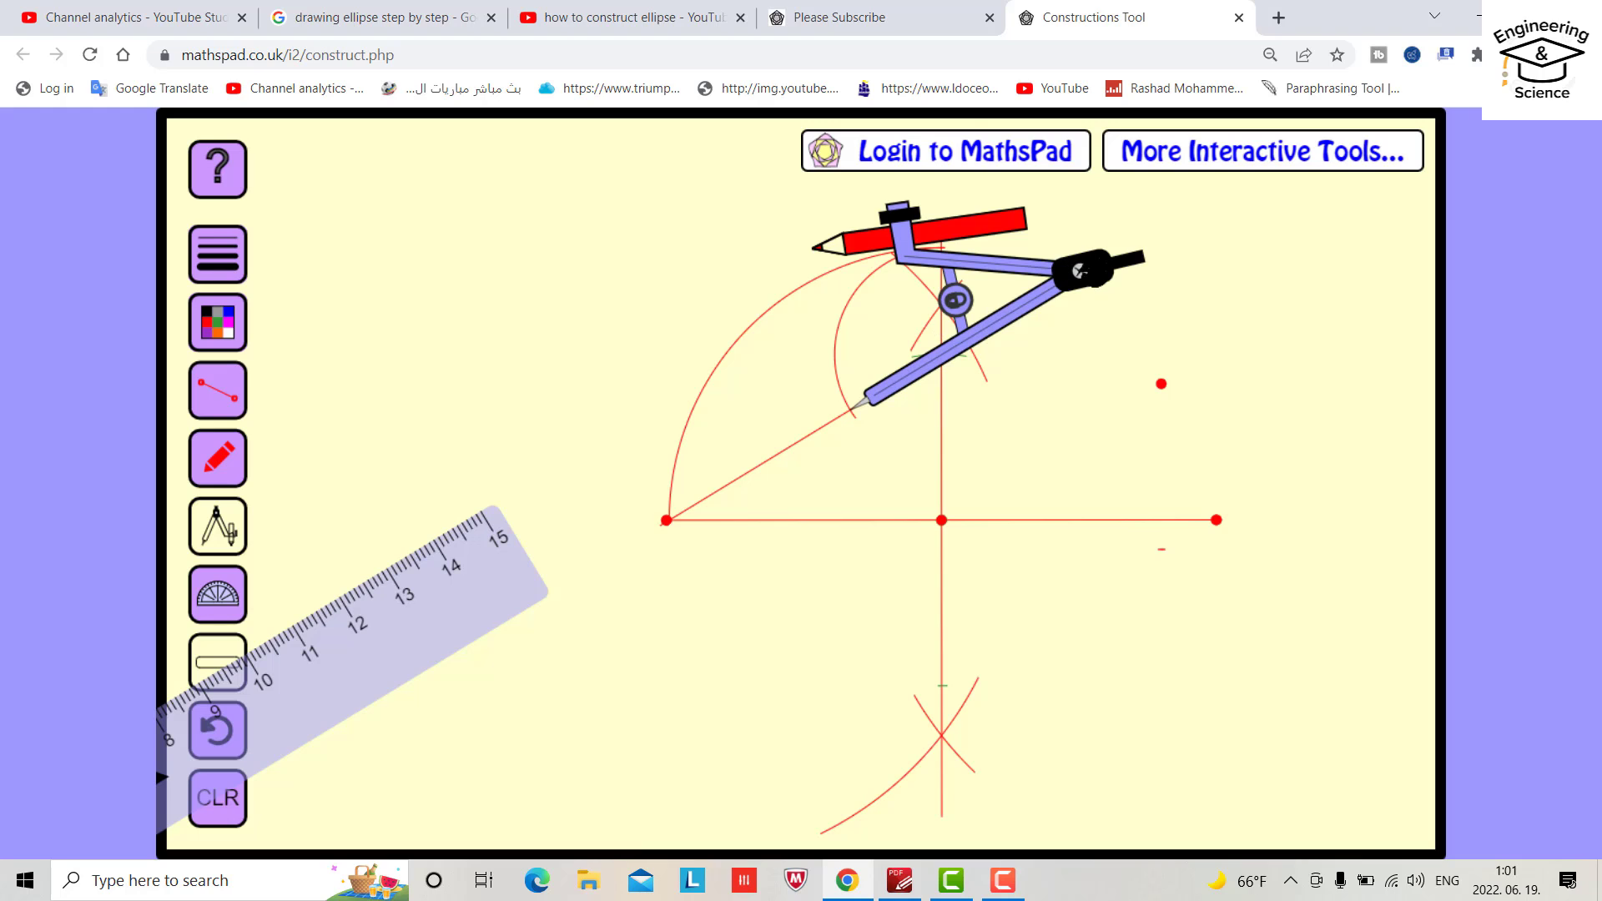
mouse_move(1079, 271)
left_mouse_down()
mouse_move(1052, 236)
mouse_move(792, 149)
mouse_move(1036, 226)
left_mouse_up()
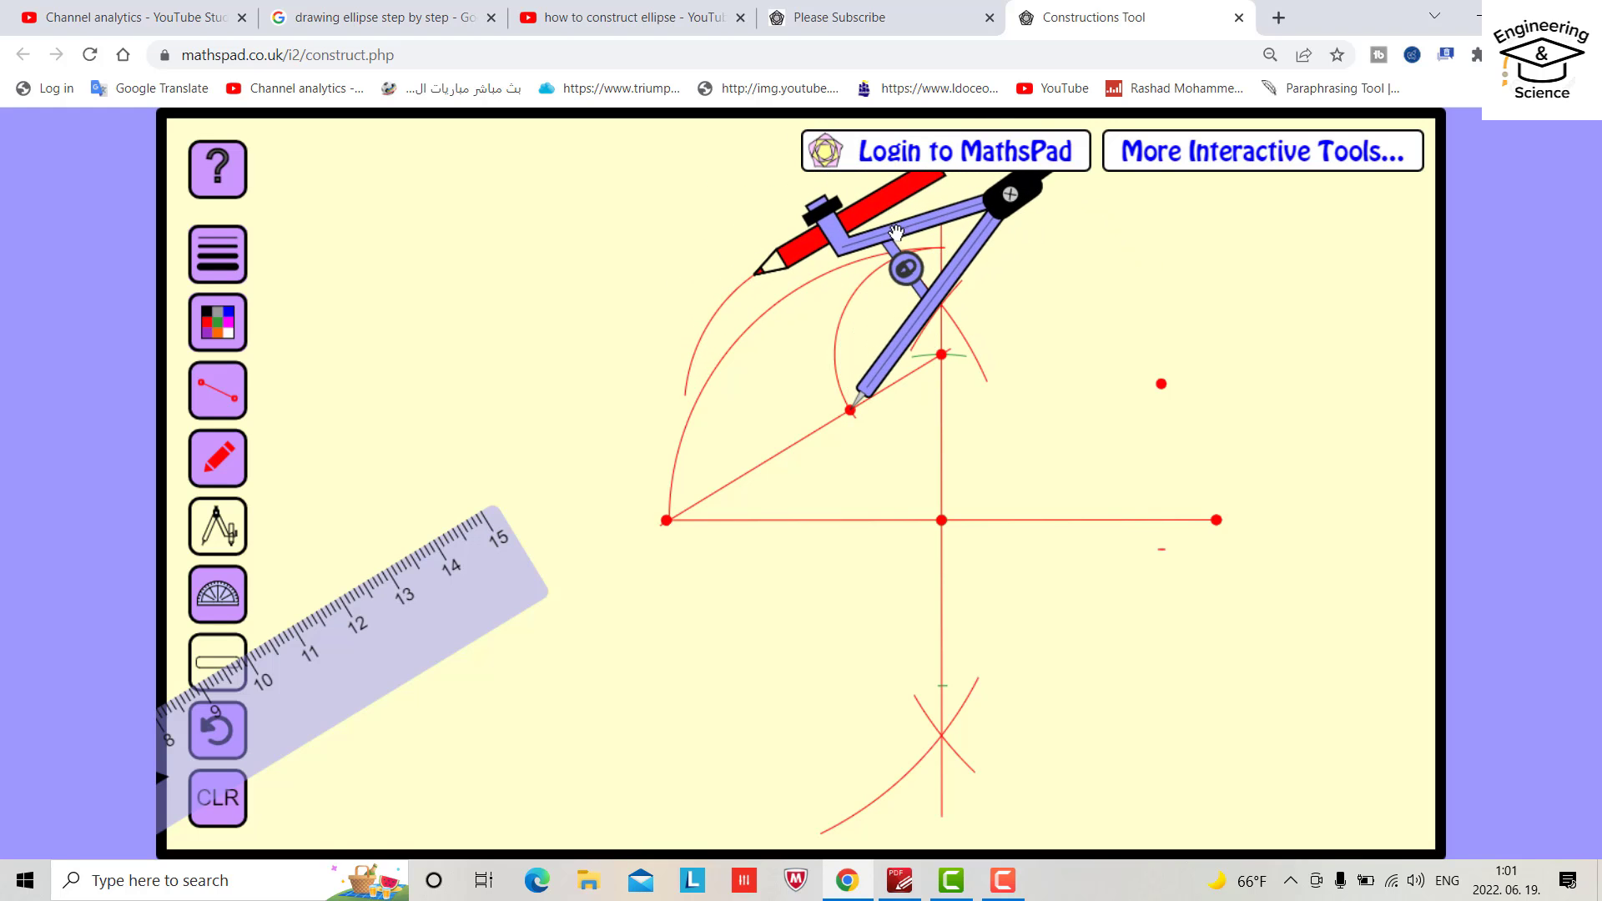
mouse_move(896, 232)
left_mouse_down()
mouse_move(783, 300)
mouse_move(771, 366)
mouse_move(1185, 207)
mouse_move(1163, 198)
mouse_move(1163, 143)
left_mouse_up()
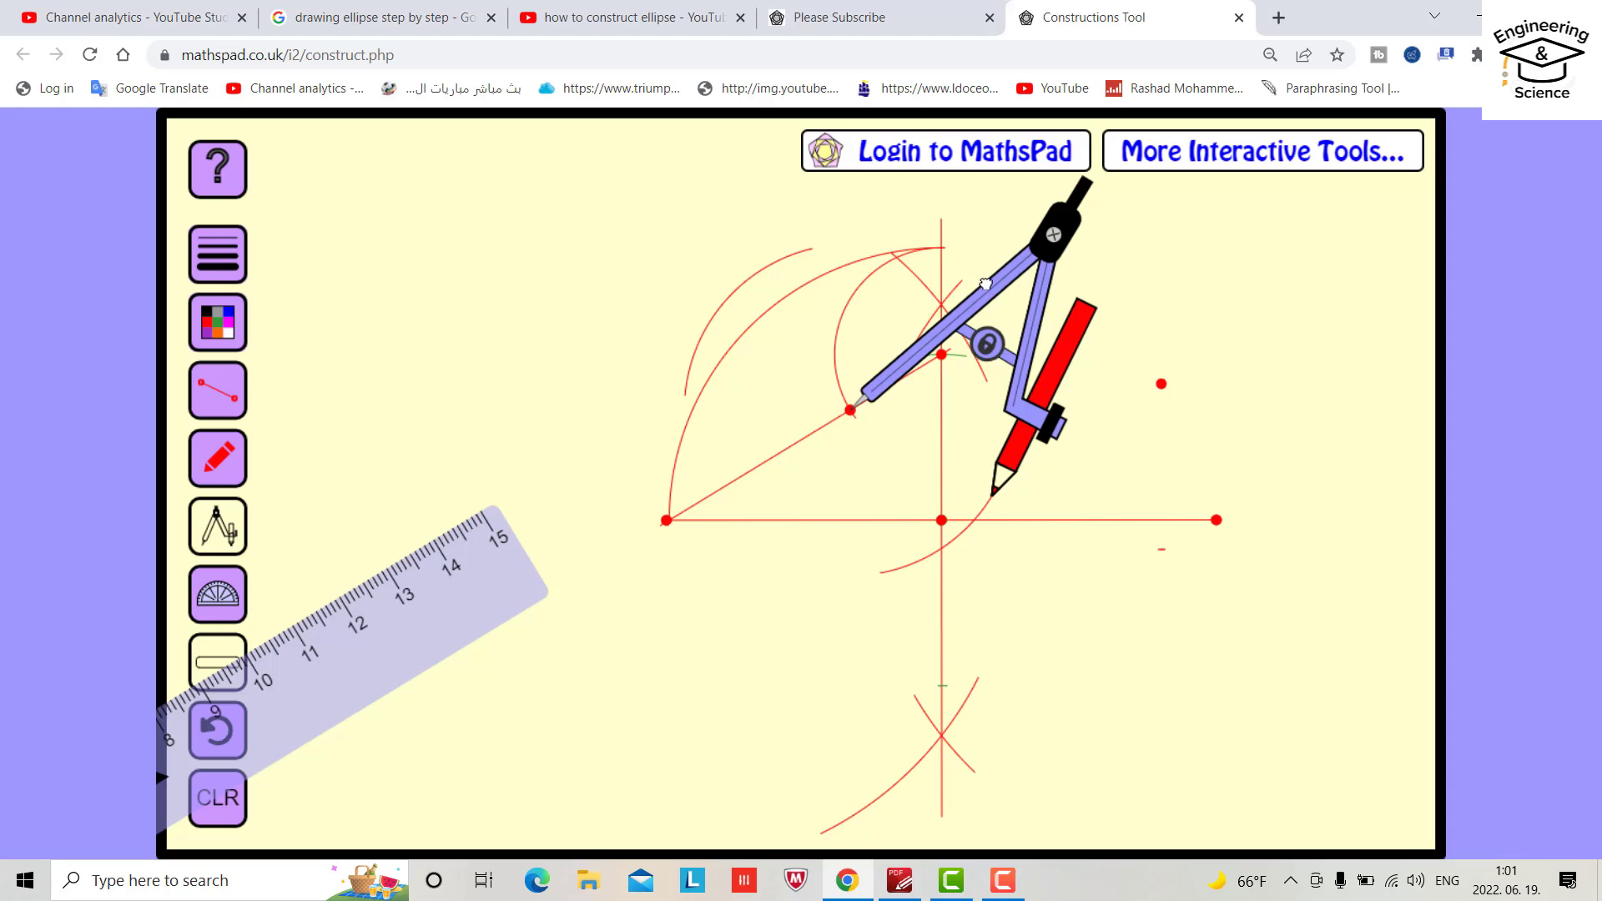
- From the left axis end, draw matching crossing arcs below and above, then move the compass aside
left_click_drag(985, 284, 806, 396)
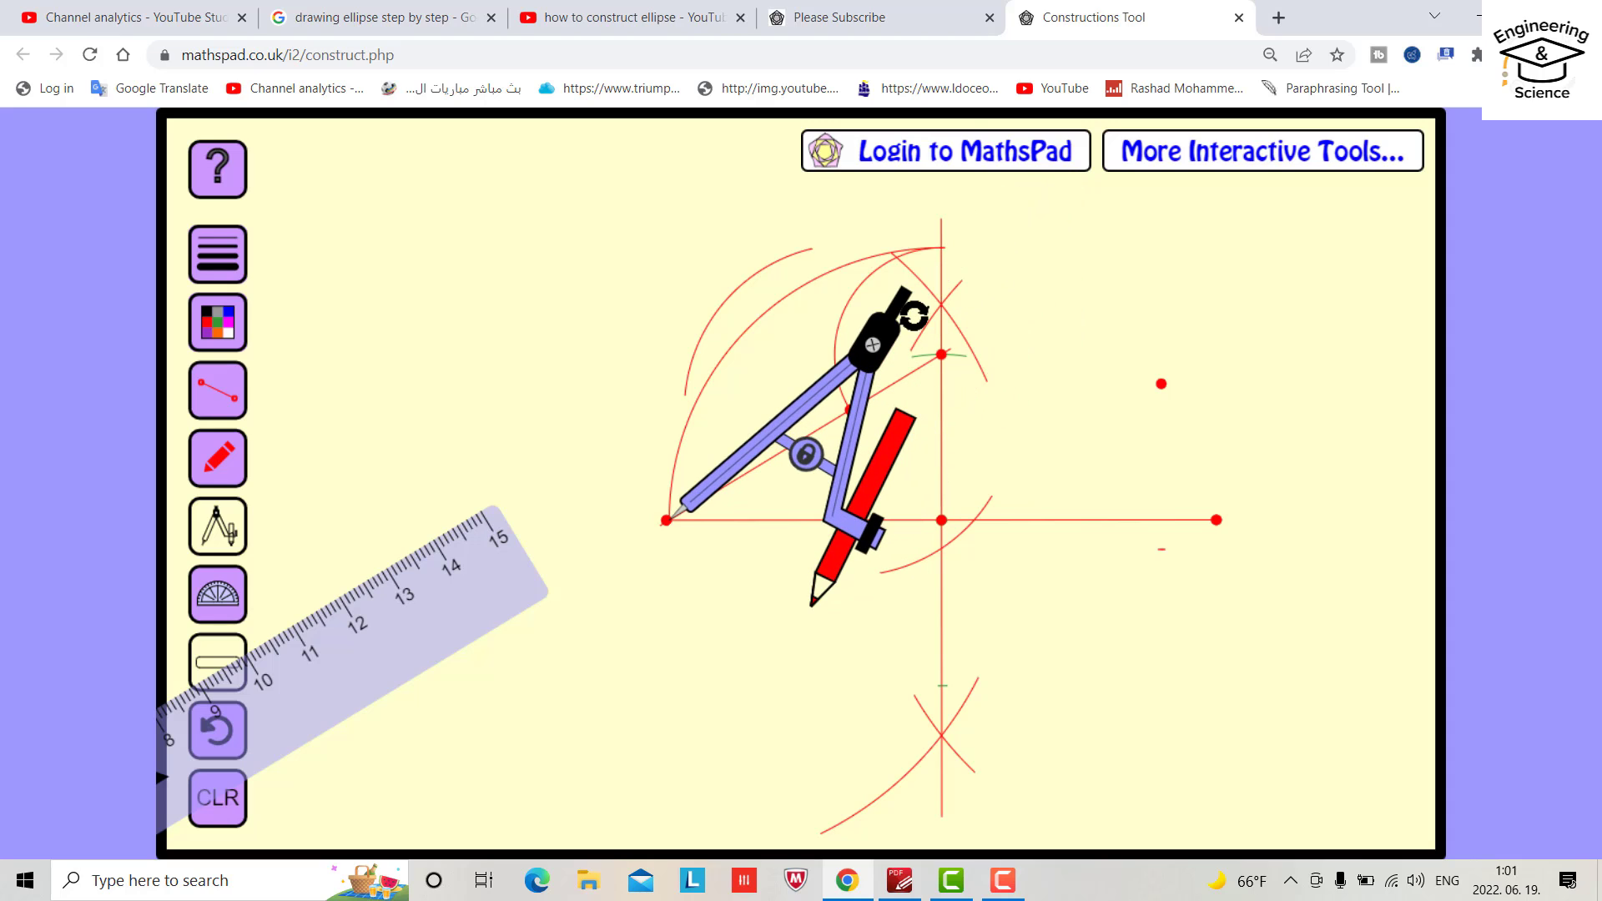
mouse_move(915, 316)
left_mouse_down()
mouse_move(822, 253)
mouse_move(726, 254)
mouse_move(380, 434)
mouse_move(451, 324)
mouse_move(405, 317)
mouse_move(257, 435)
left_mouse_up()
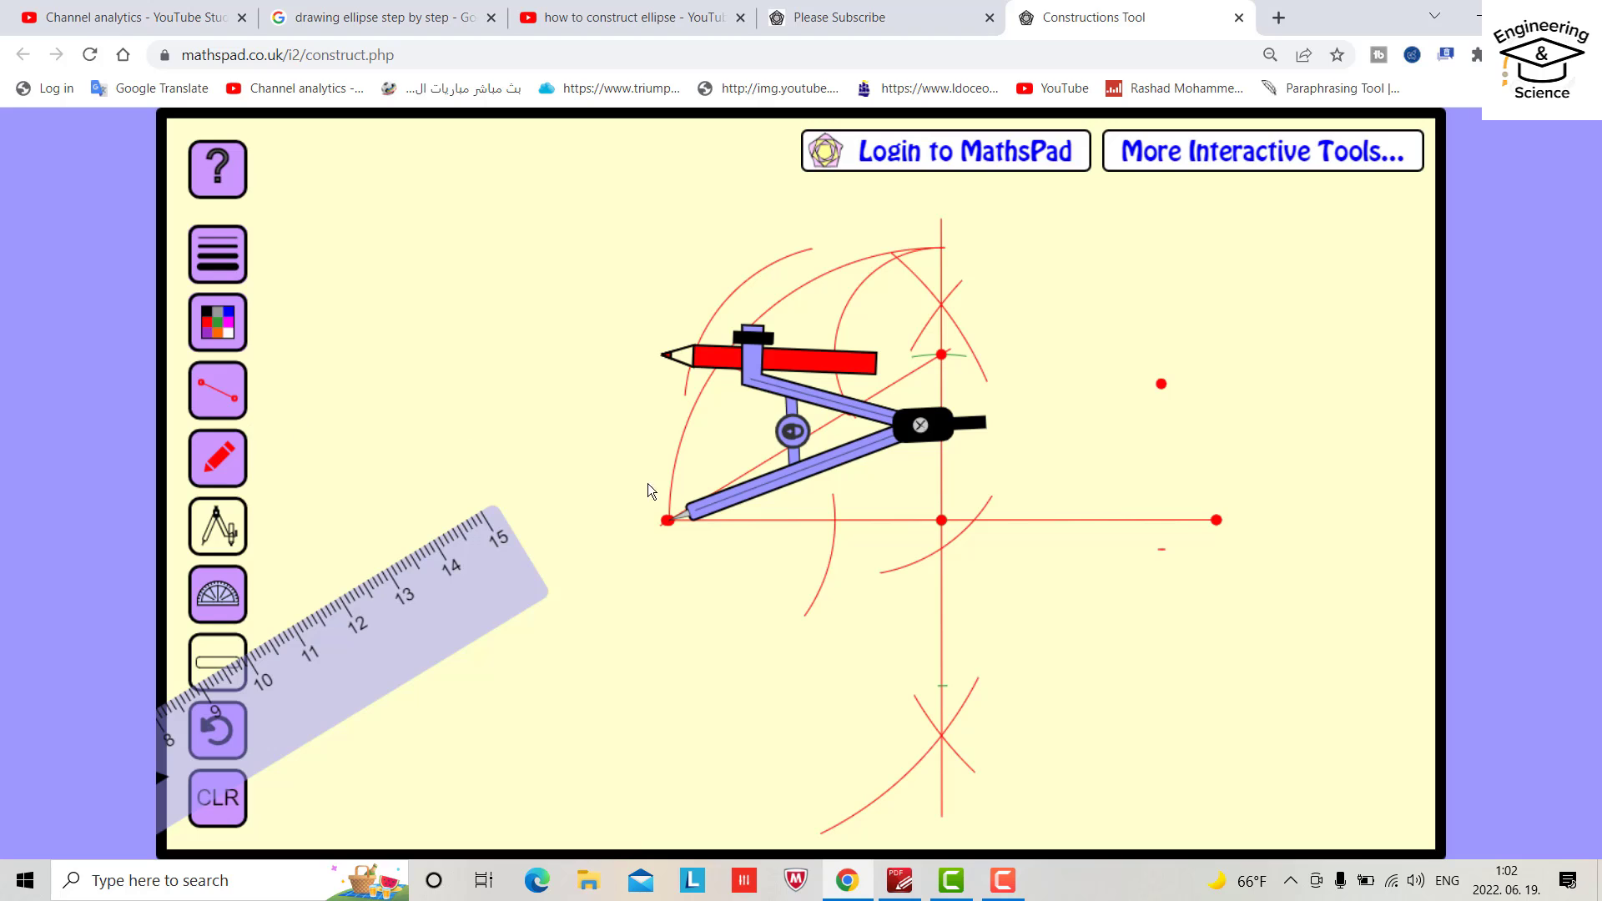
left_click_drag(818, 478, 997, 392)
mouse_move(1169, 310)
left_mouse_down()
mouse_move(1185, 301)
mouse_move(418, 367)
mouse_move(388, 384)
left_mouse_up()
left_click_drag(729, 399, 454, 250)
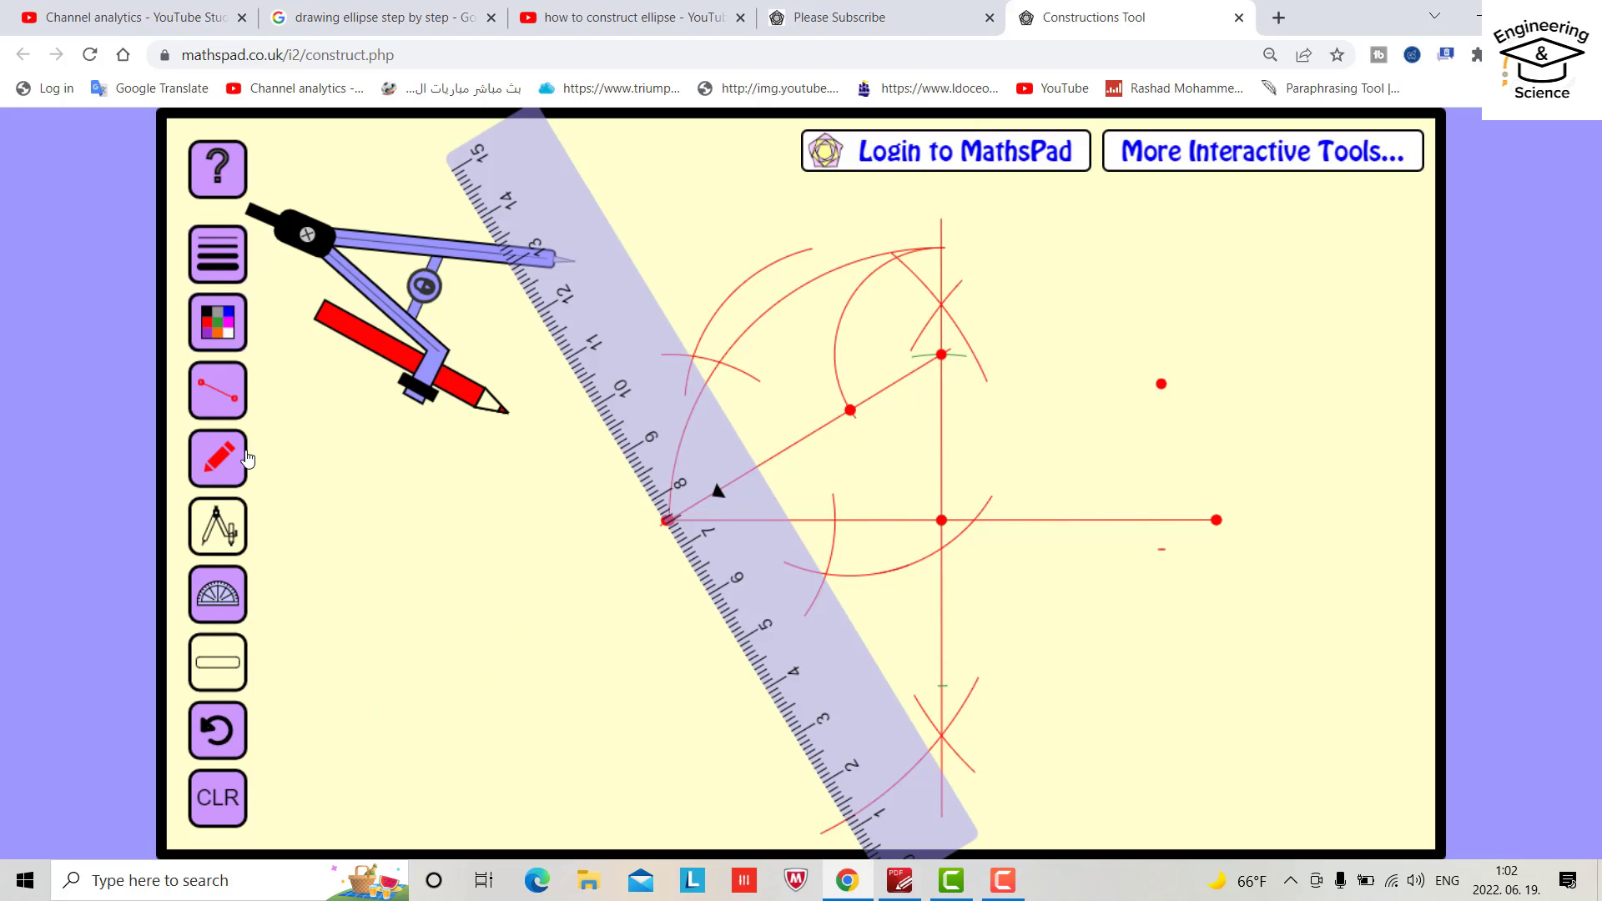
- Draw the red bisector through both arc crossings, then set the compass from the centre to the minor axis
left_click(233, 464)
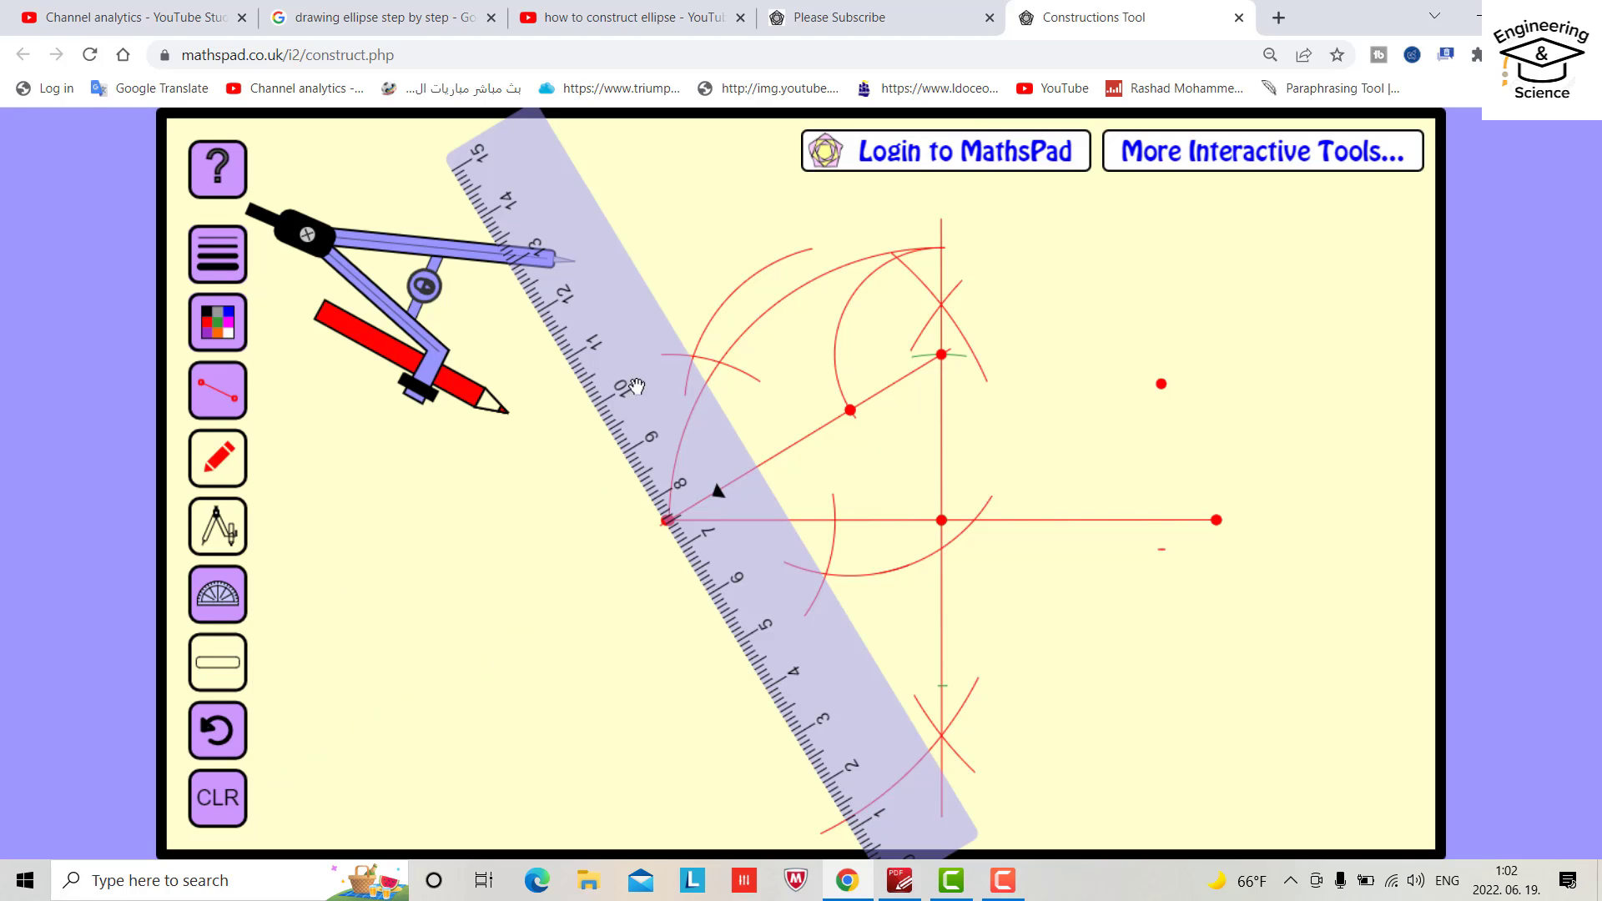
mouse_move(616, 224)
left_mouse_down()
mouse_move(673, 581)
mouse_move(747, 764)
left_mouse_up()
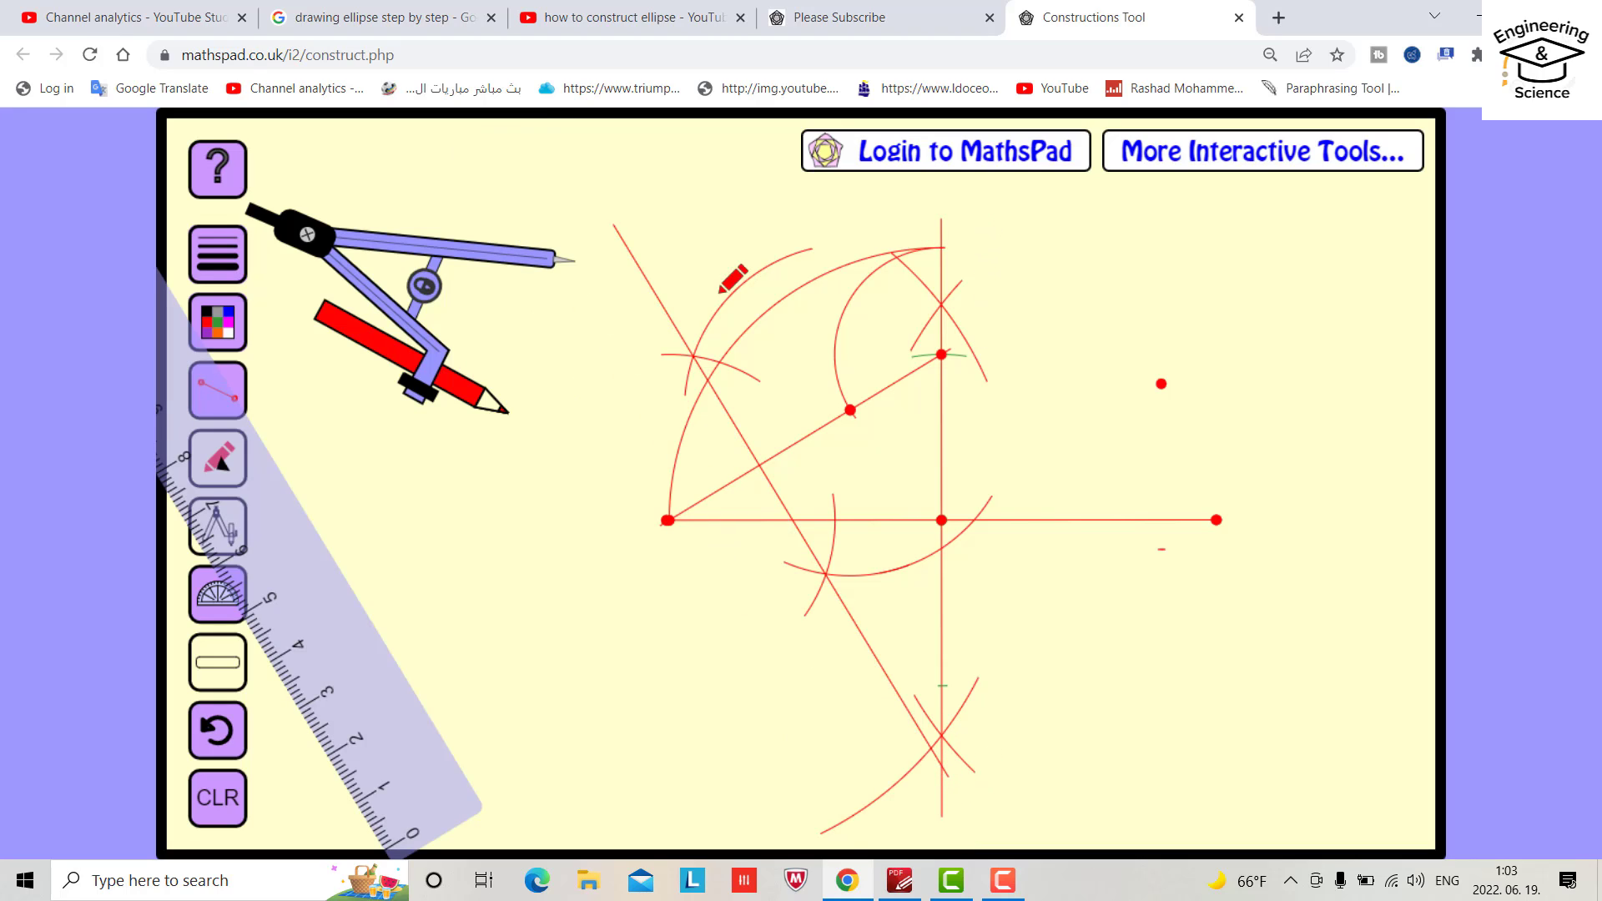
mouse_move(469, 256)
left_mouse_down()
mouse_move(584, 394)
mouse_move(731, 522)
mouse_move(831, 518)
left_mouse_up()
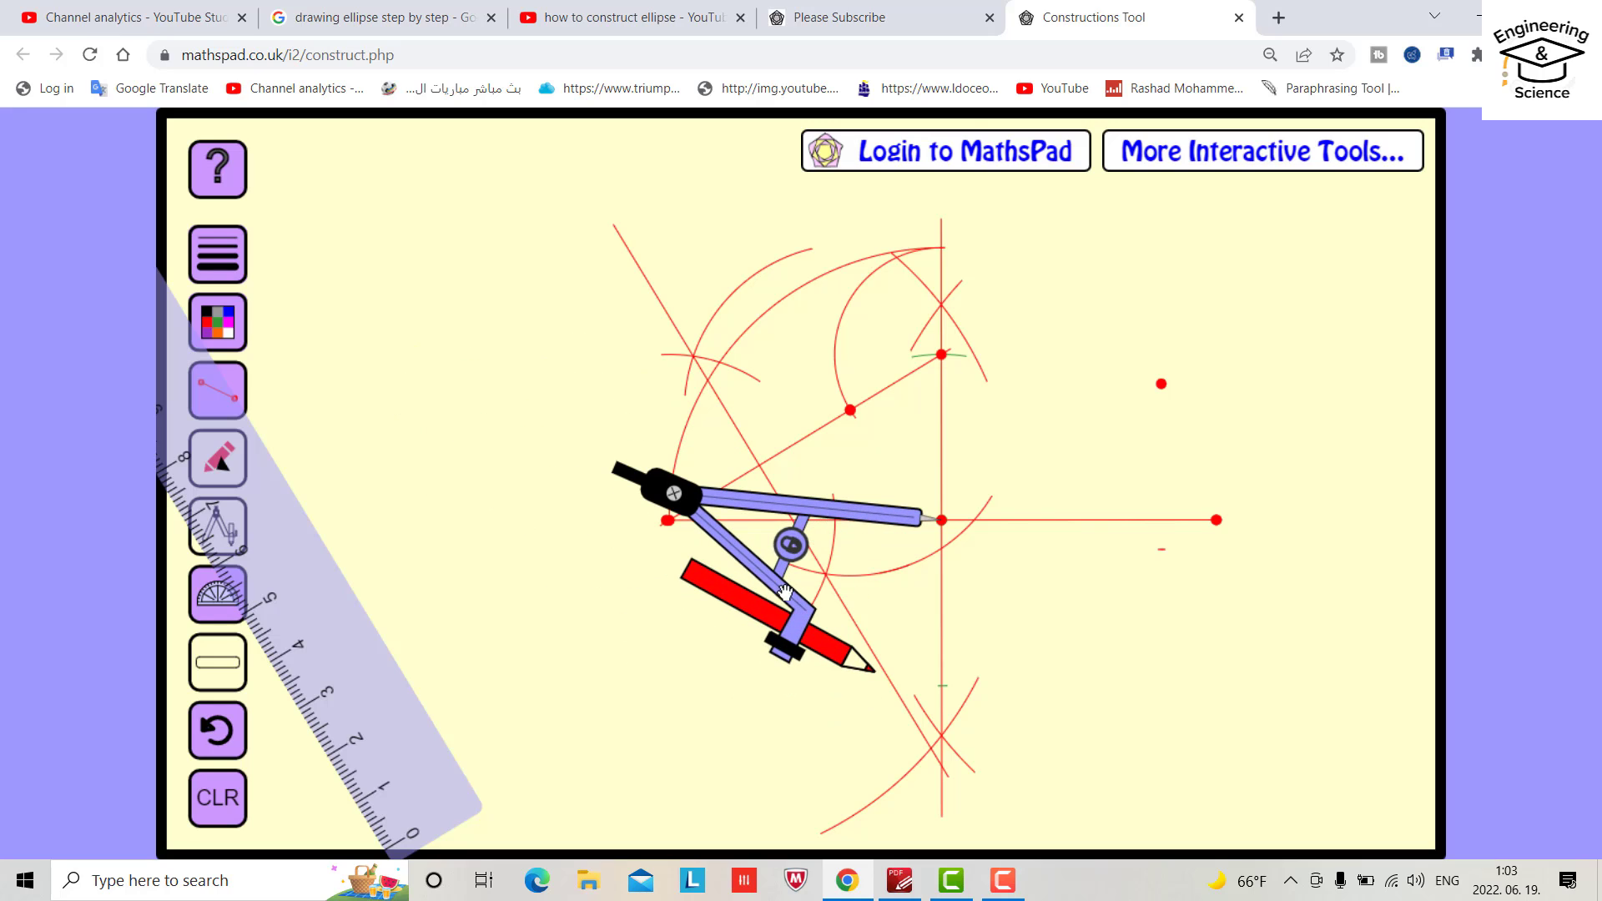
mouse_move(803, 629)
left_mouse_down()
mouse_move(834, 751)
mouse_move(857, 724)
left_mouse_up()
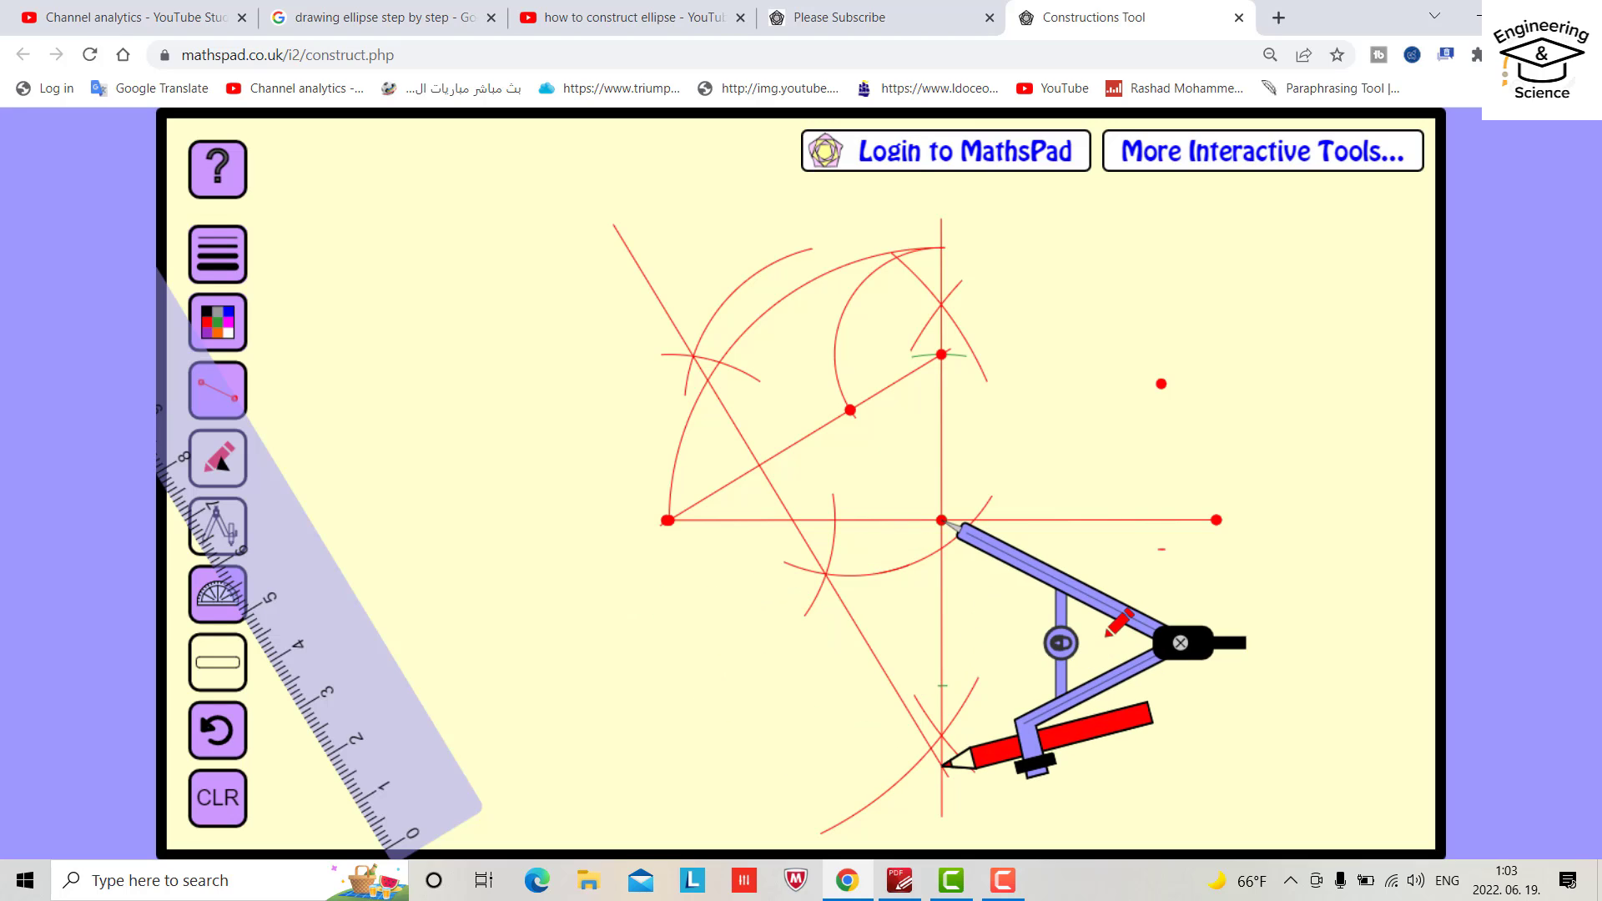
mouse_move(1130, 672)
left_mouse_down()
mouse_move(981, 266)
mouse_move(1124, 359)
left_mouse_up()
left_click(222, 330)
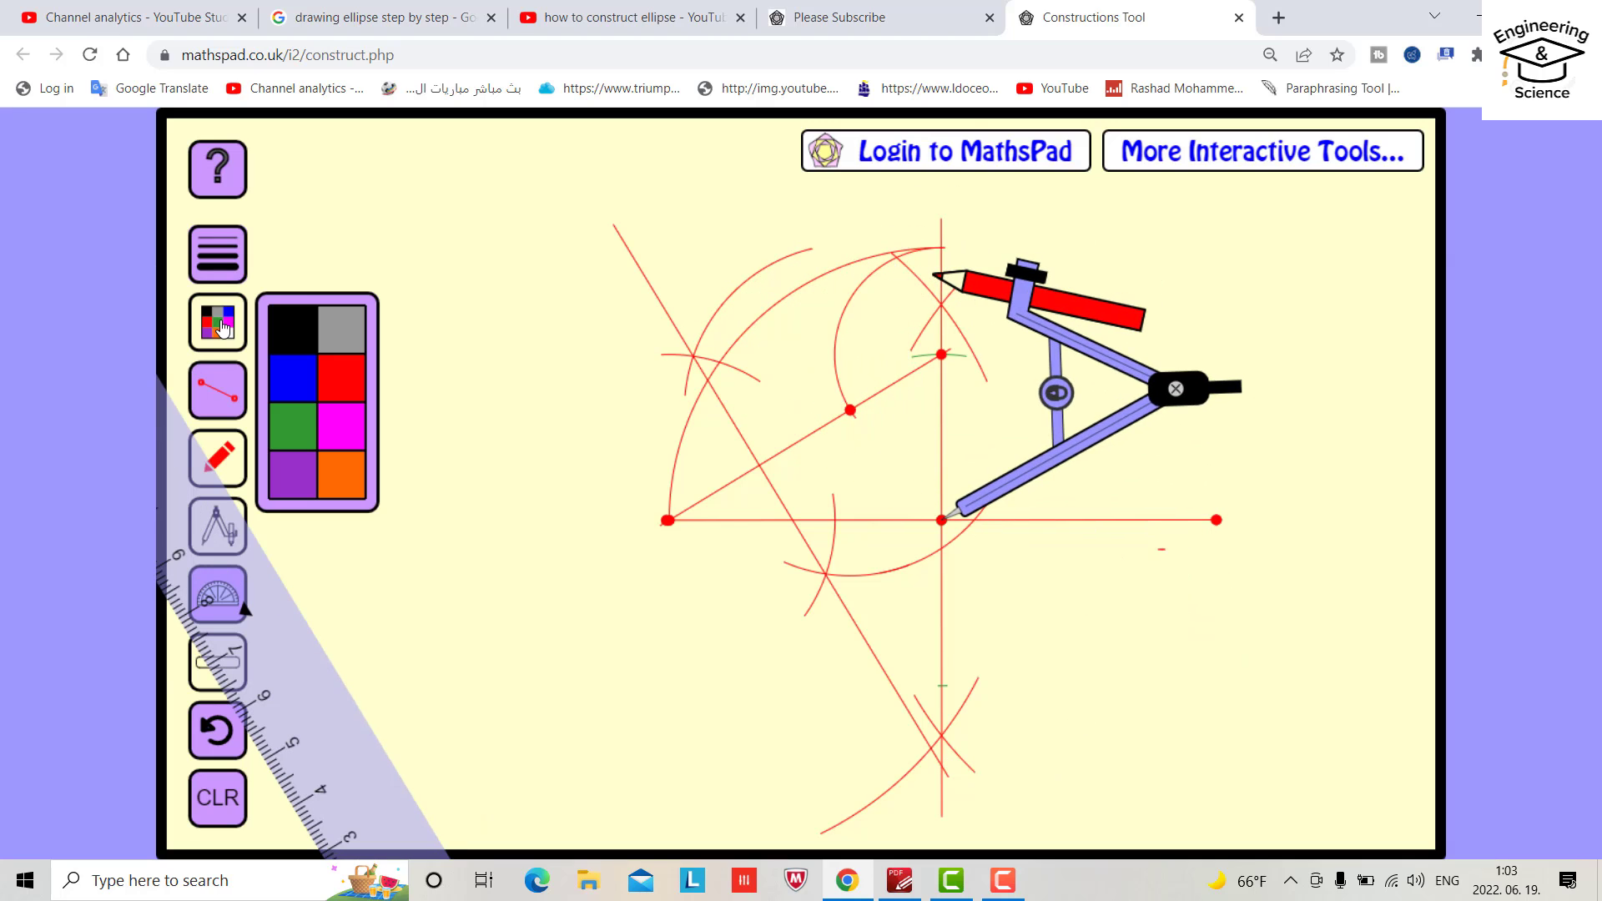
- Mark a short green arc on the minor axis, then lay the ruler diagonally across the drawing
left_click(299, 443)
mouse_move(1210, 419)
left_mouse_down()
mouse_move(1226, 437)
mouse_move(1210, 419)
left_mouse_up()
left_click(1210, 419)
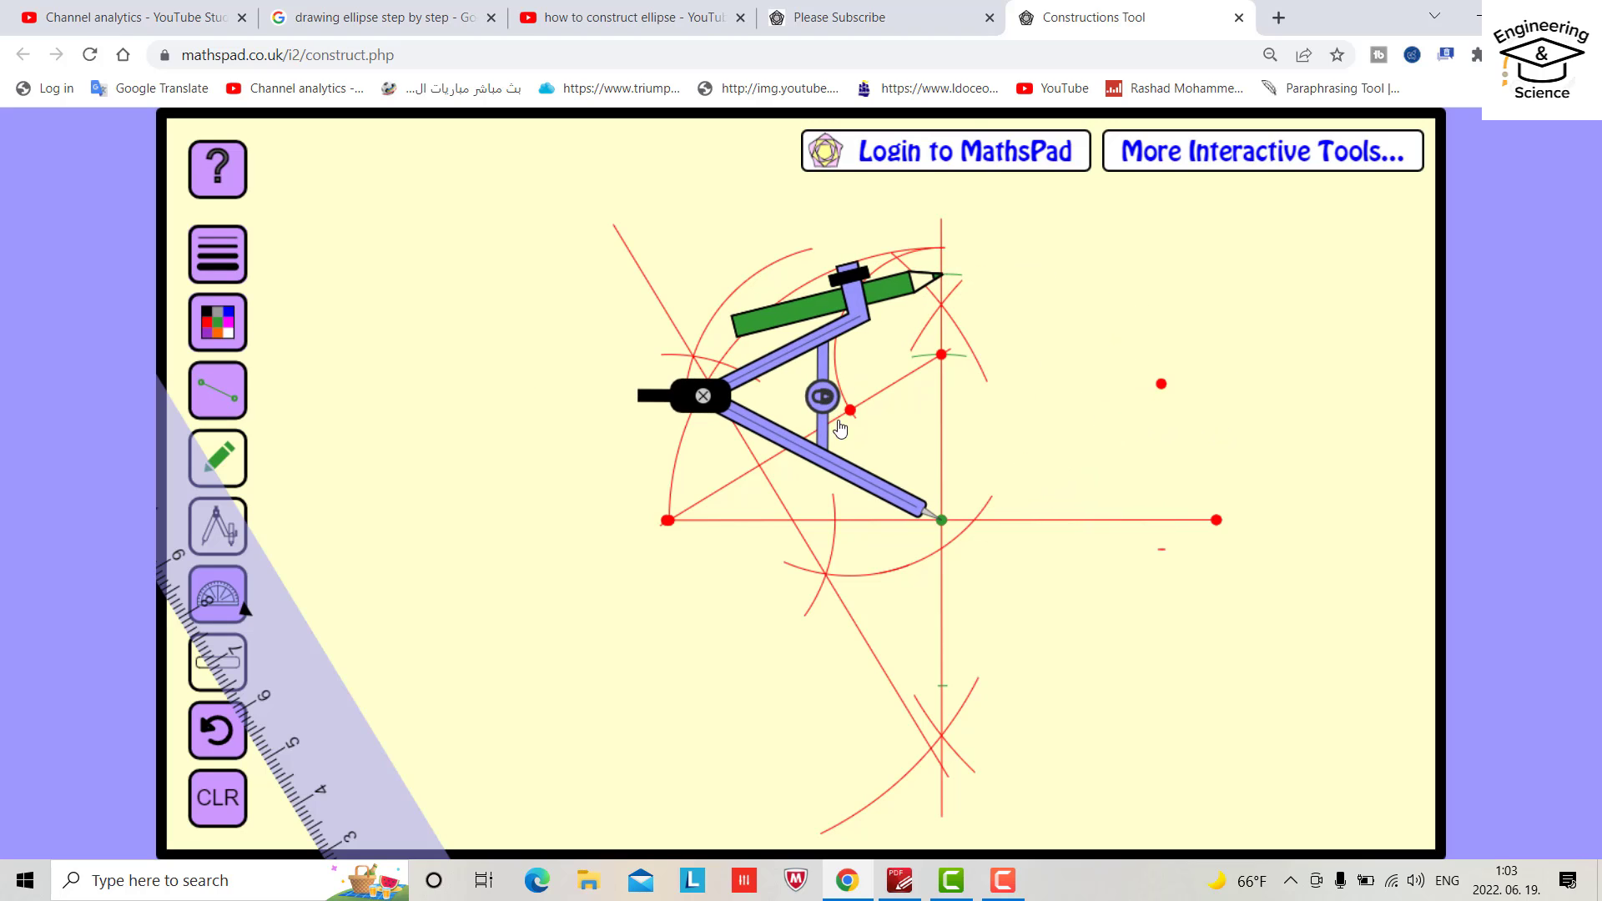
left_click(838, 468)
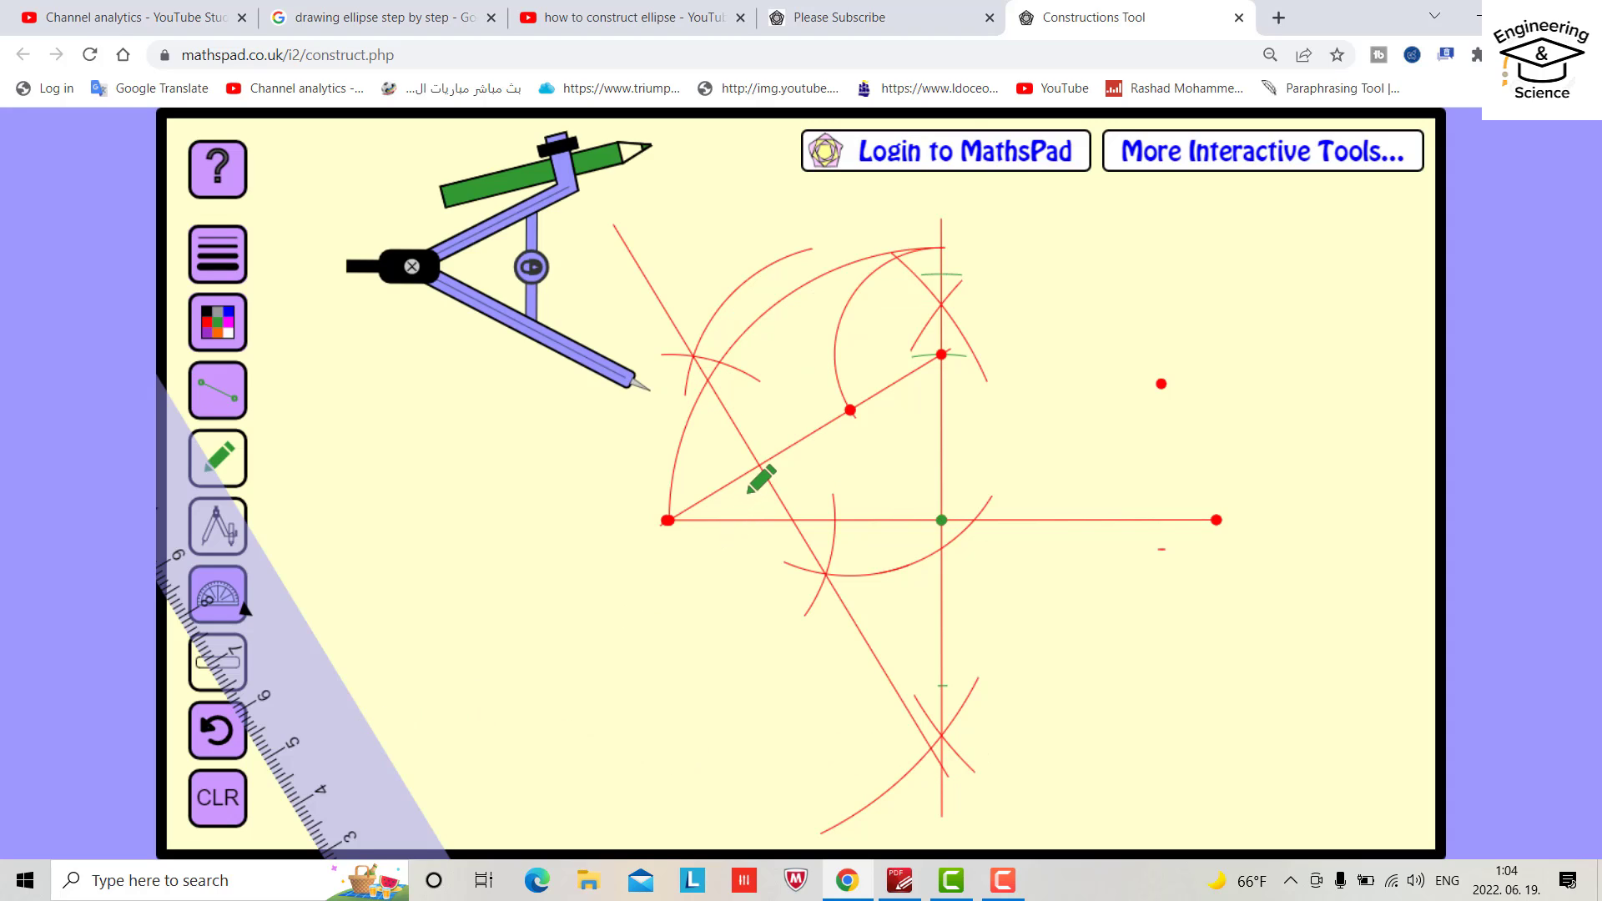
mouse_move(364, 777)
left_mouse_down()
mouse_move(1115, 623)
mouse_move(882, 711)
mouse_move(868, 703)
mouse_move(932, 672)
mouse_move(1112, 621)
left_mouse_up()
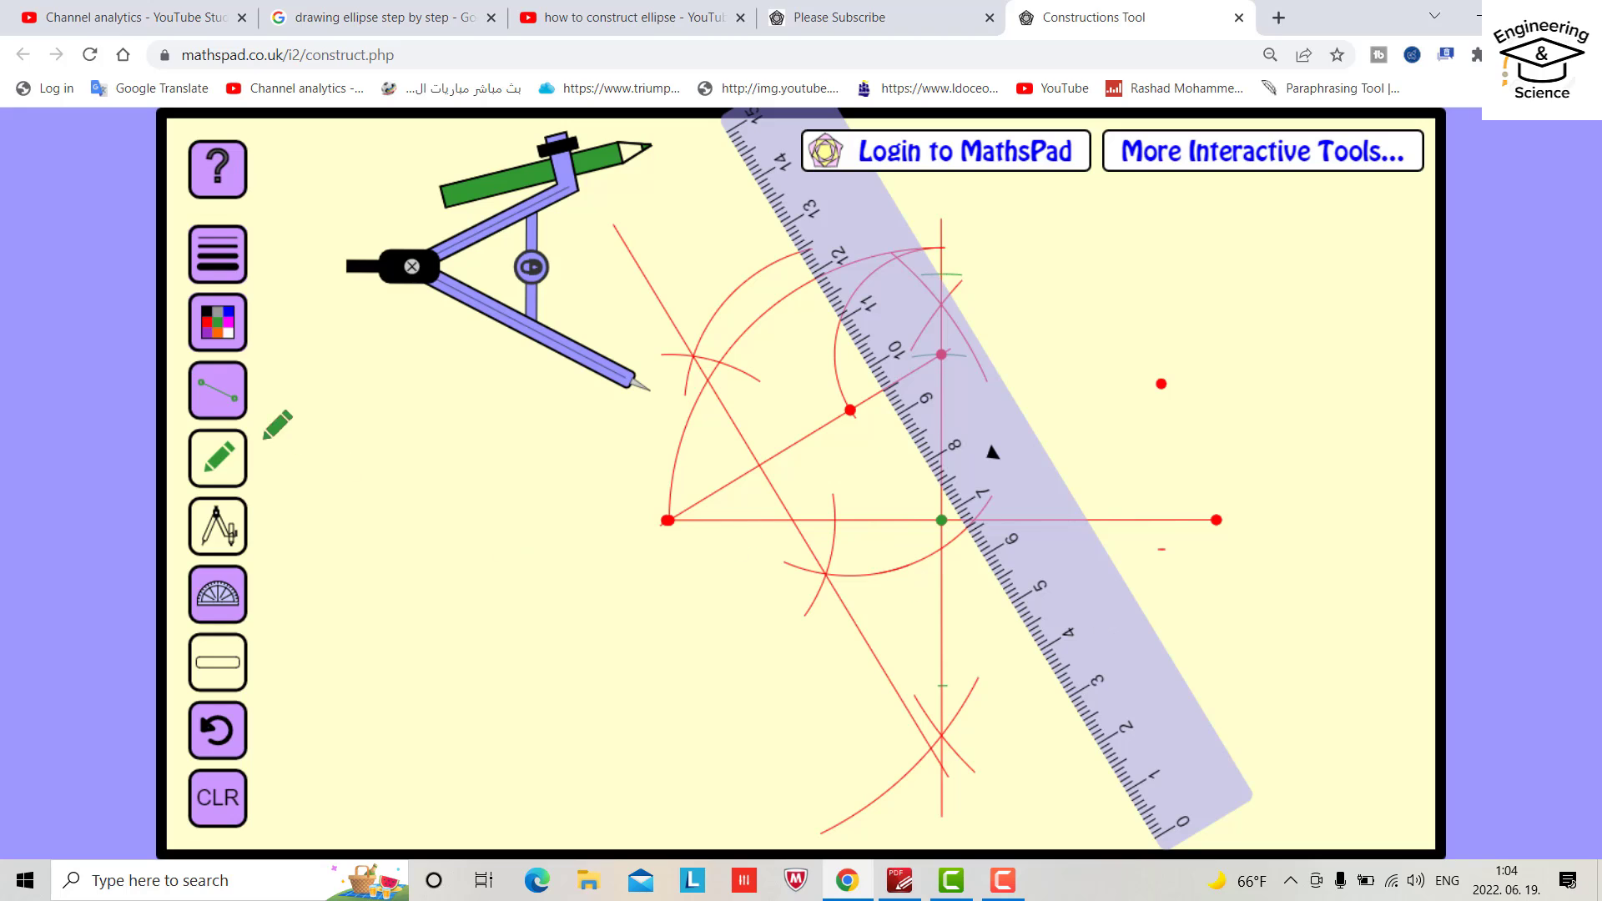
- Switch back to red and draw a line along the ruler's edge
left_click(216, 328)
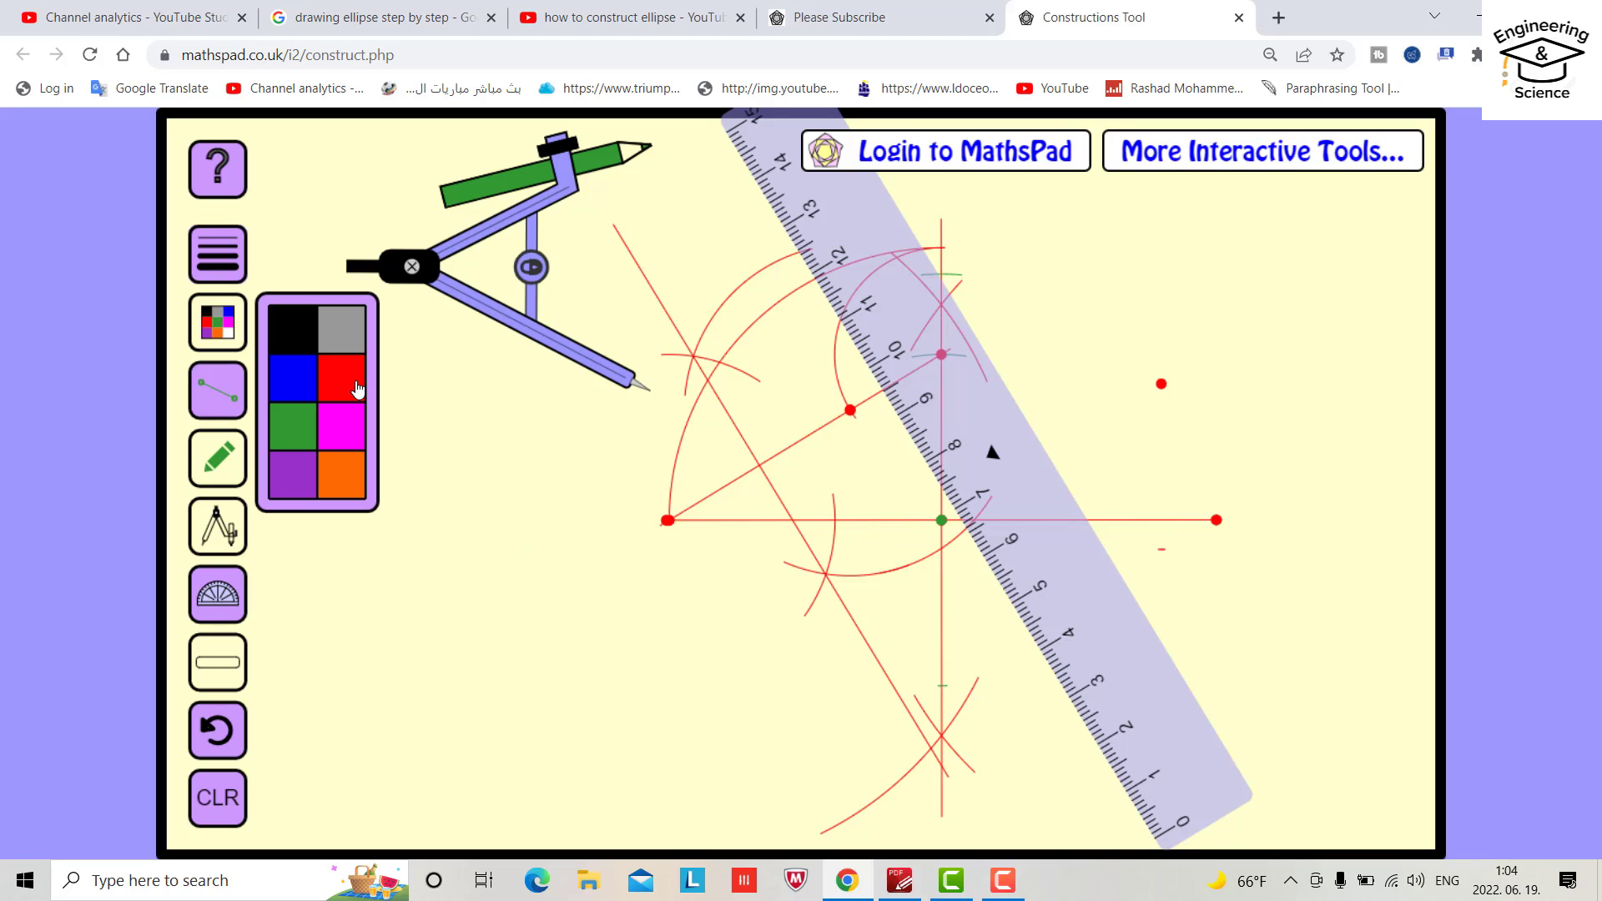
left_click(336, 390)
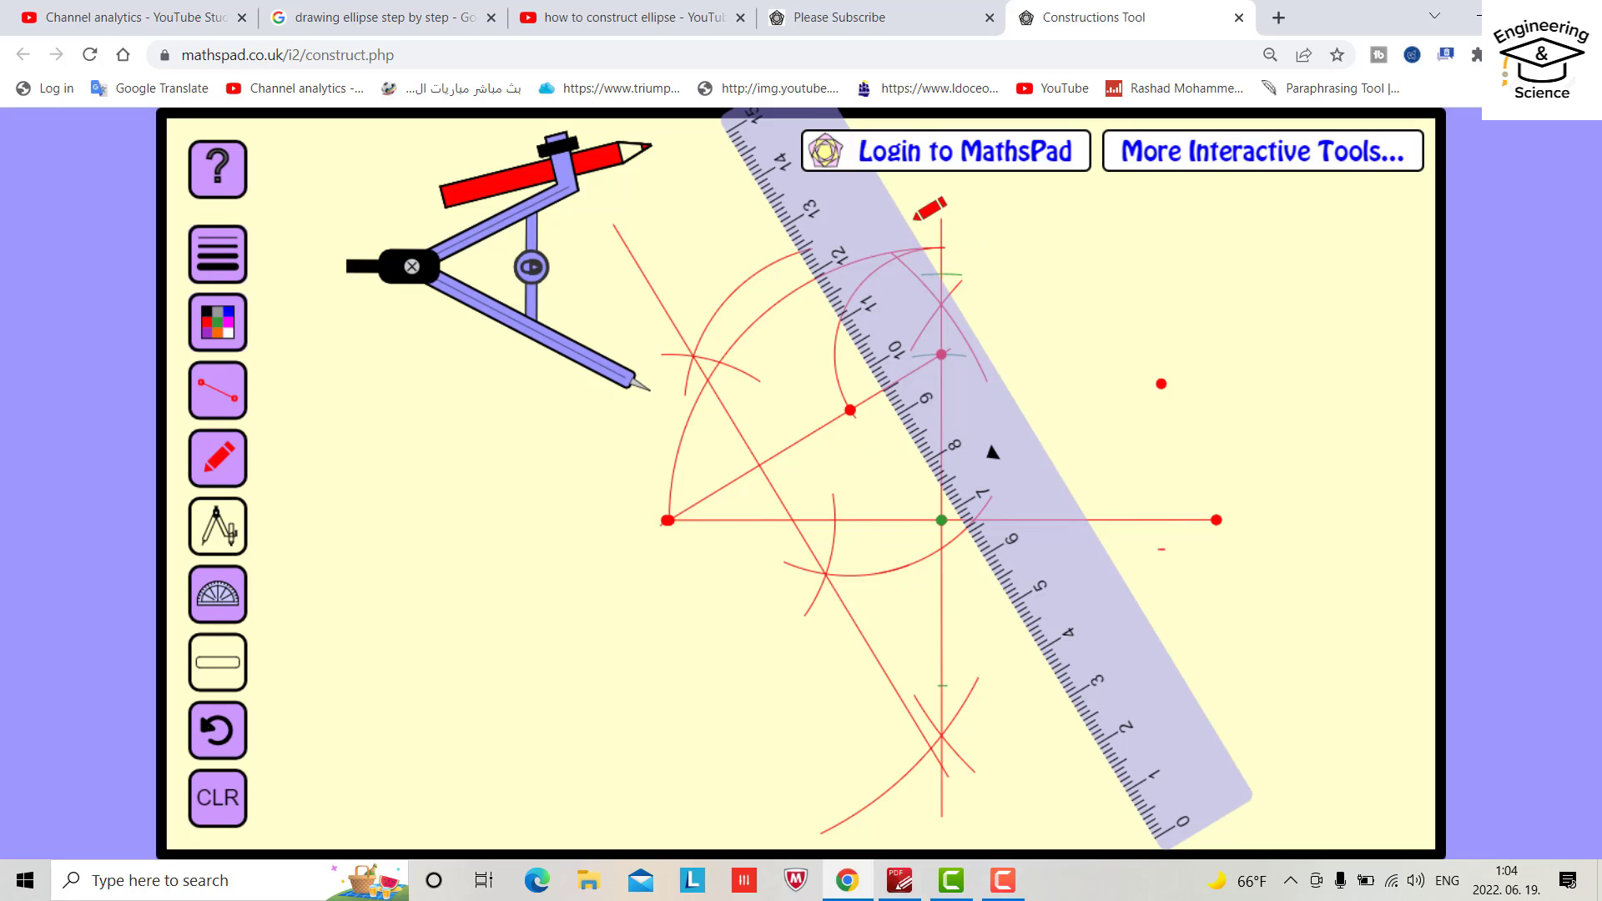
mouse_move(915, 218)
left_mouse_down()
mouse_move(1044, 484)
mouse_move(1168, 680)
left_mouse_up()
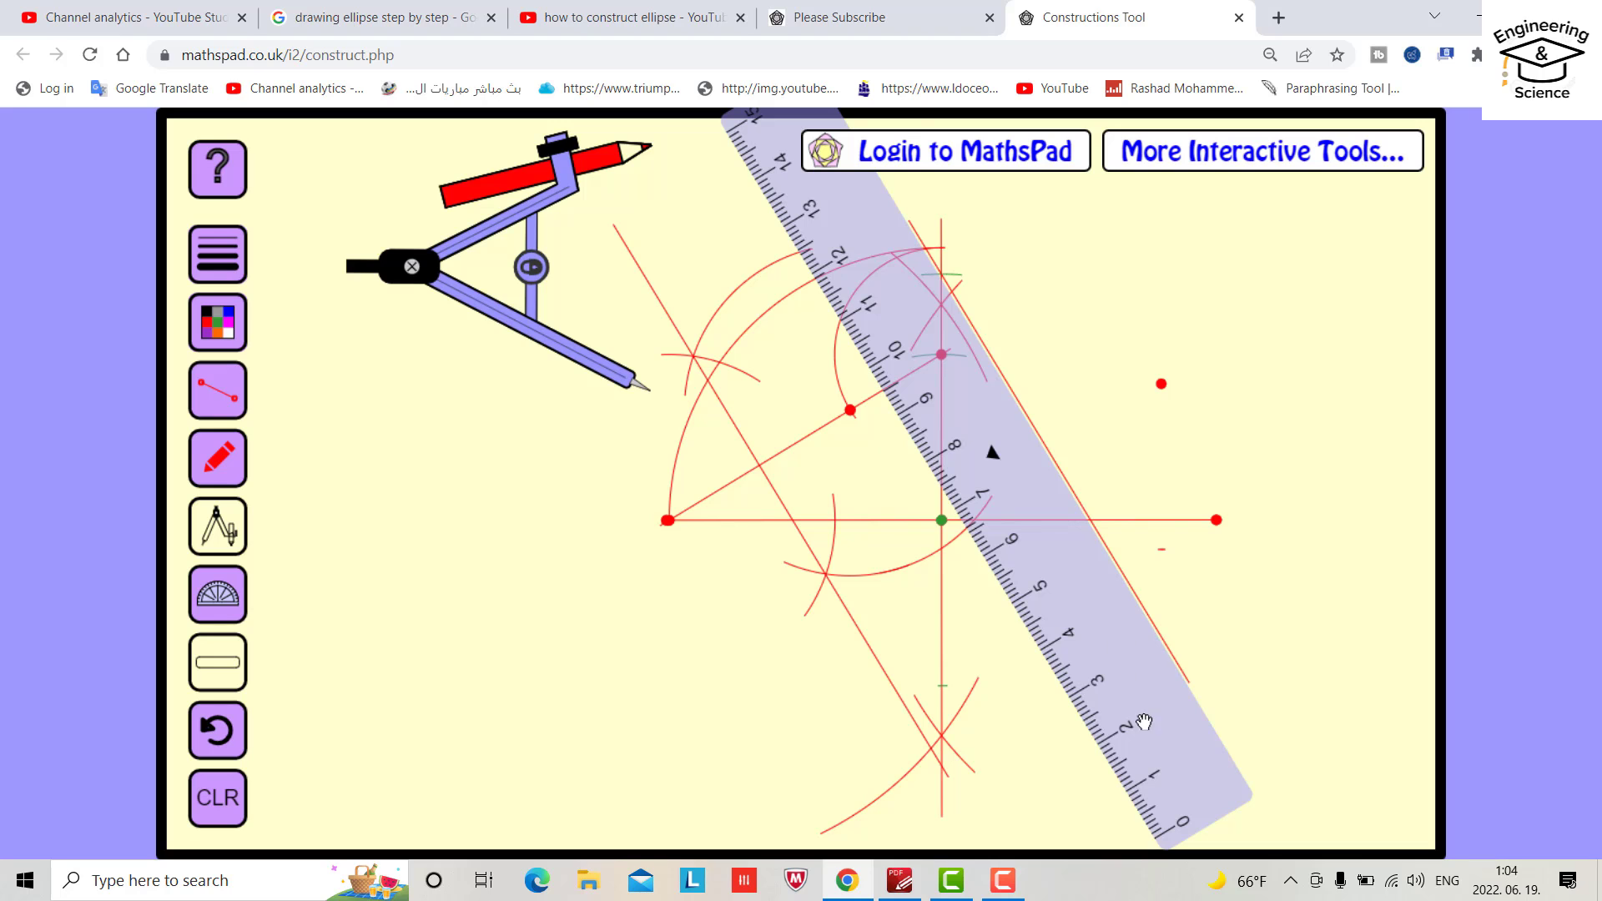
- Tilt the ruler the opposite way on the right side and draw a long red line
left_click_drag(1211, 782, 467, 607)
mouse_move(495, 525)
left_mouse_down()
mouse_move(1027, 613)
mouse_move(1103, 601)
mouse_move(1122, 554)
left_mouse_up()
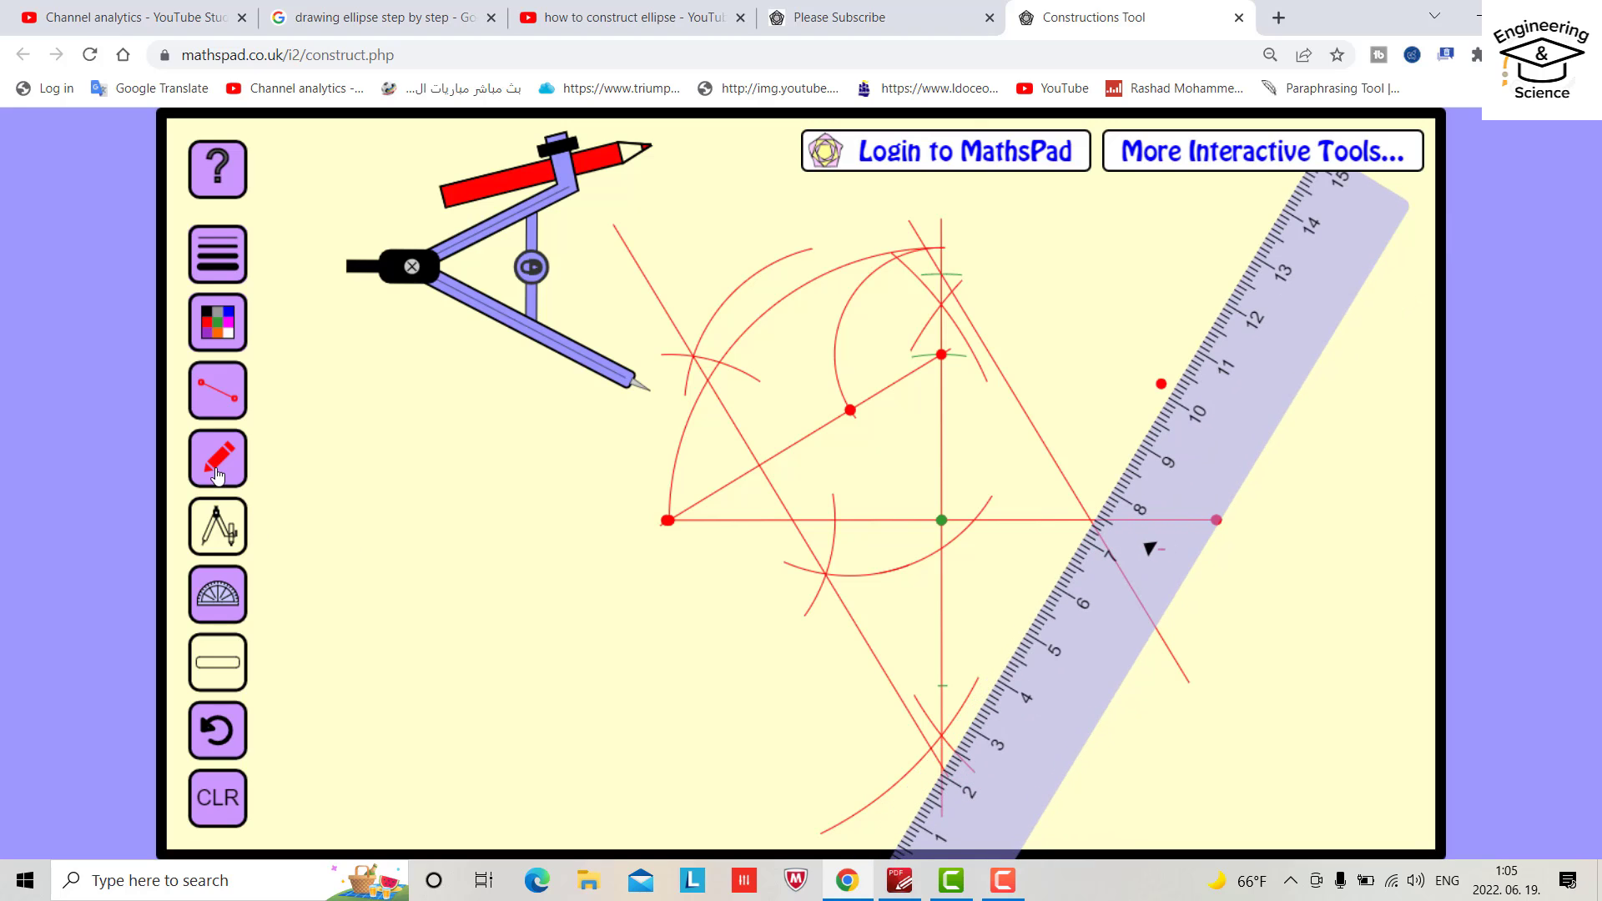
left_click(218, 458)
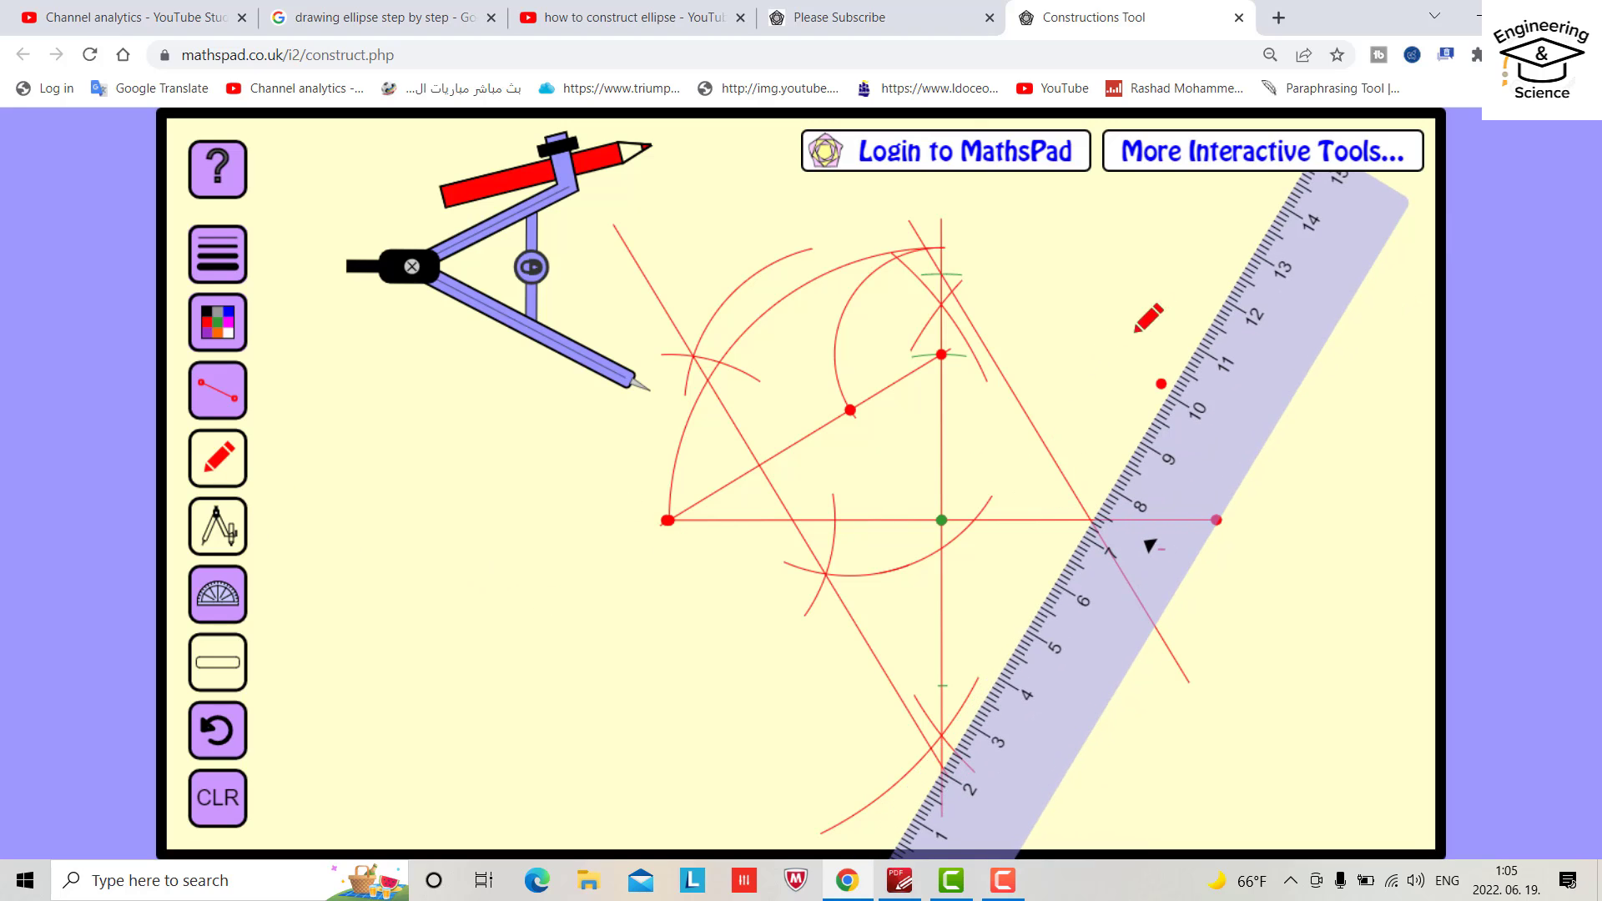
left_click_drag(1220, 302, 947, 694)
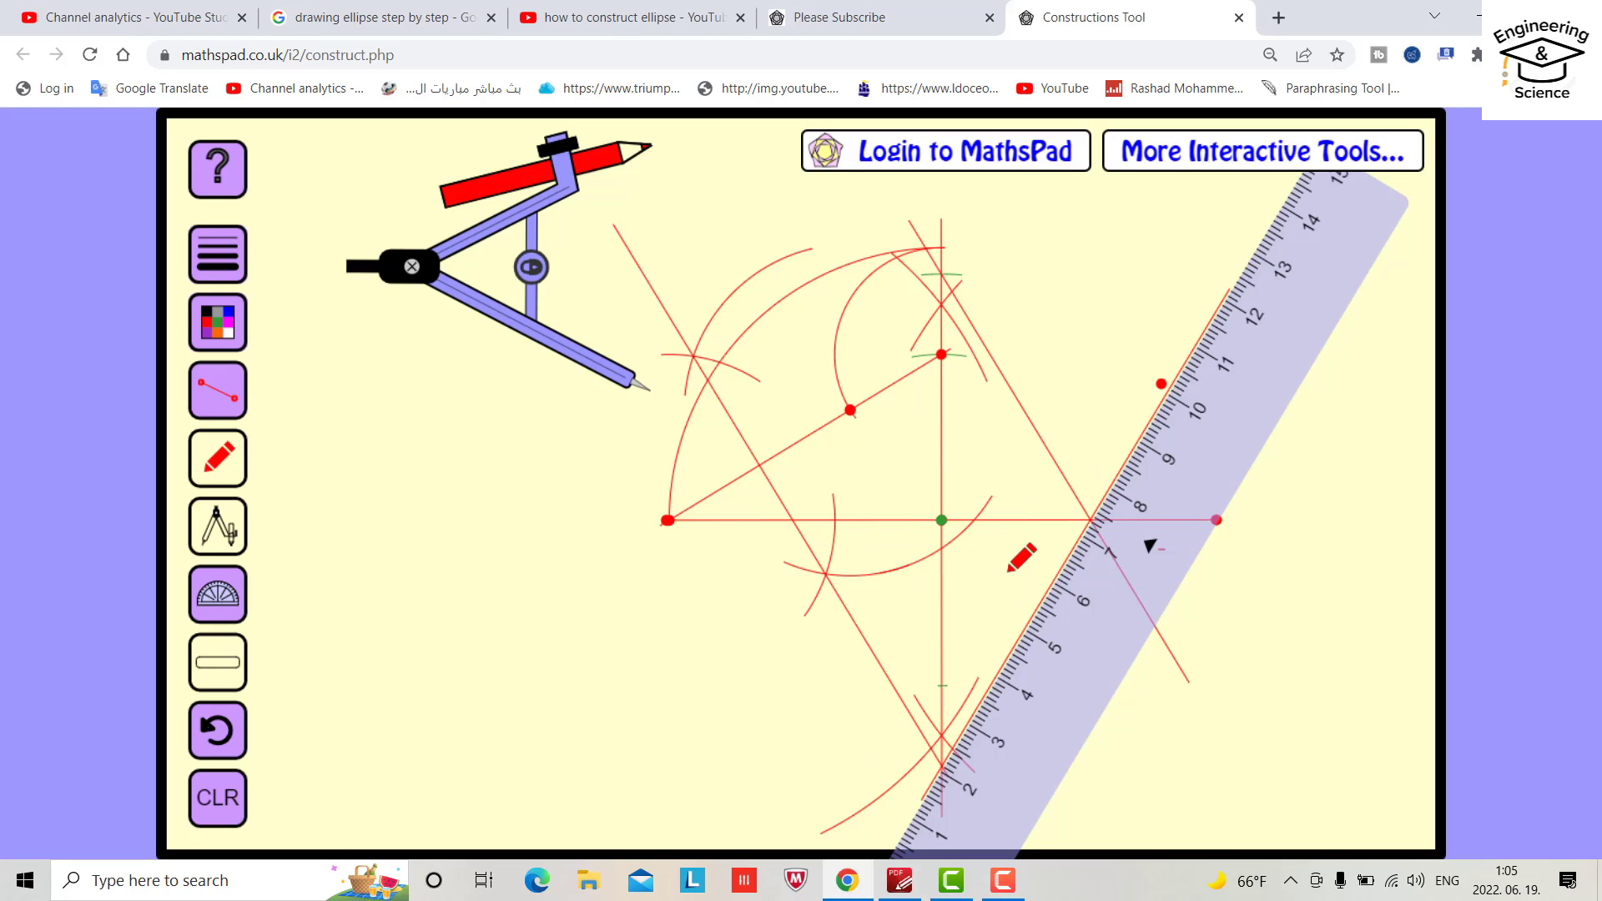
- Draw a third red line down-left across the construction, then put the ruler away
left_click_drag(1077, 680, 838, 582)
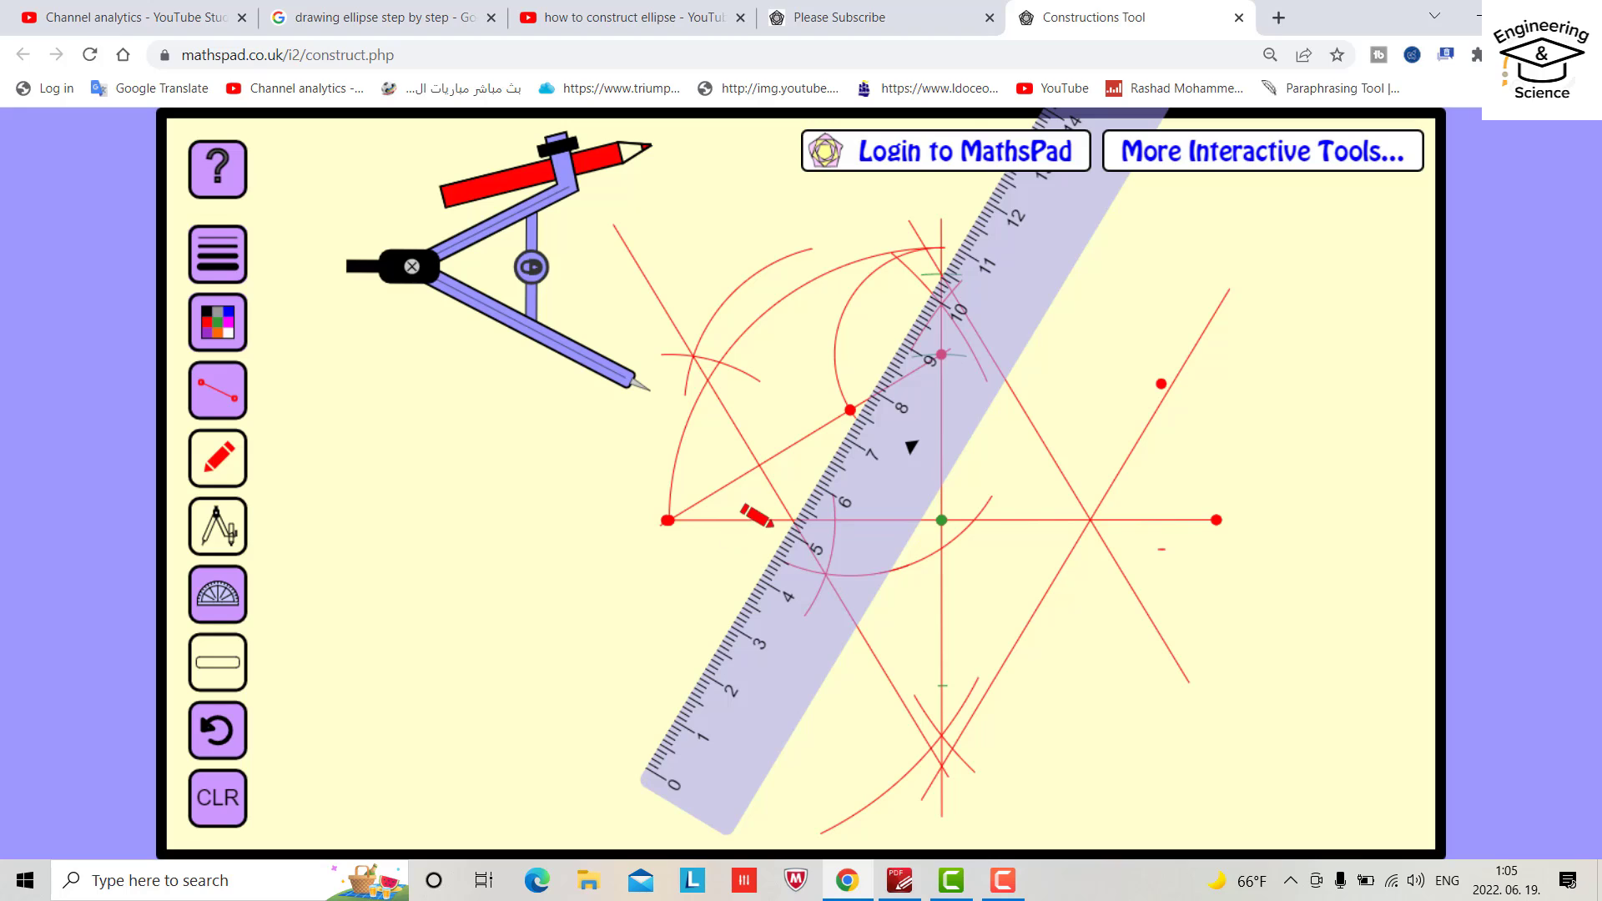
left_click_drag(947, 228, 968, 218)
left_click_drag(920, 286, 655, 627)
left_click(218, 663)
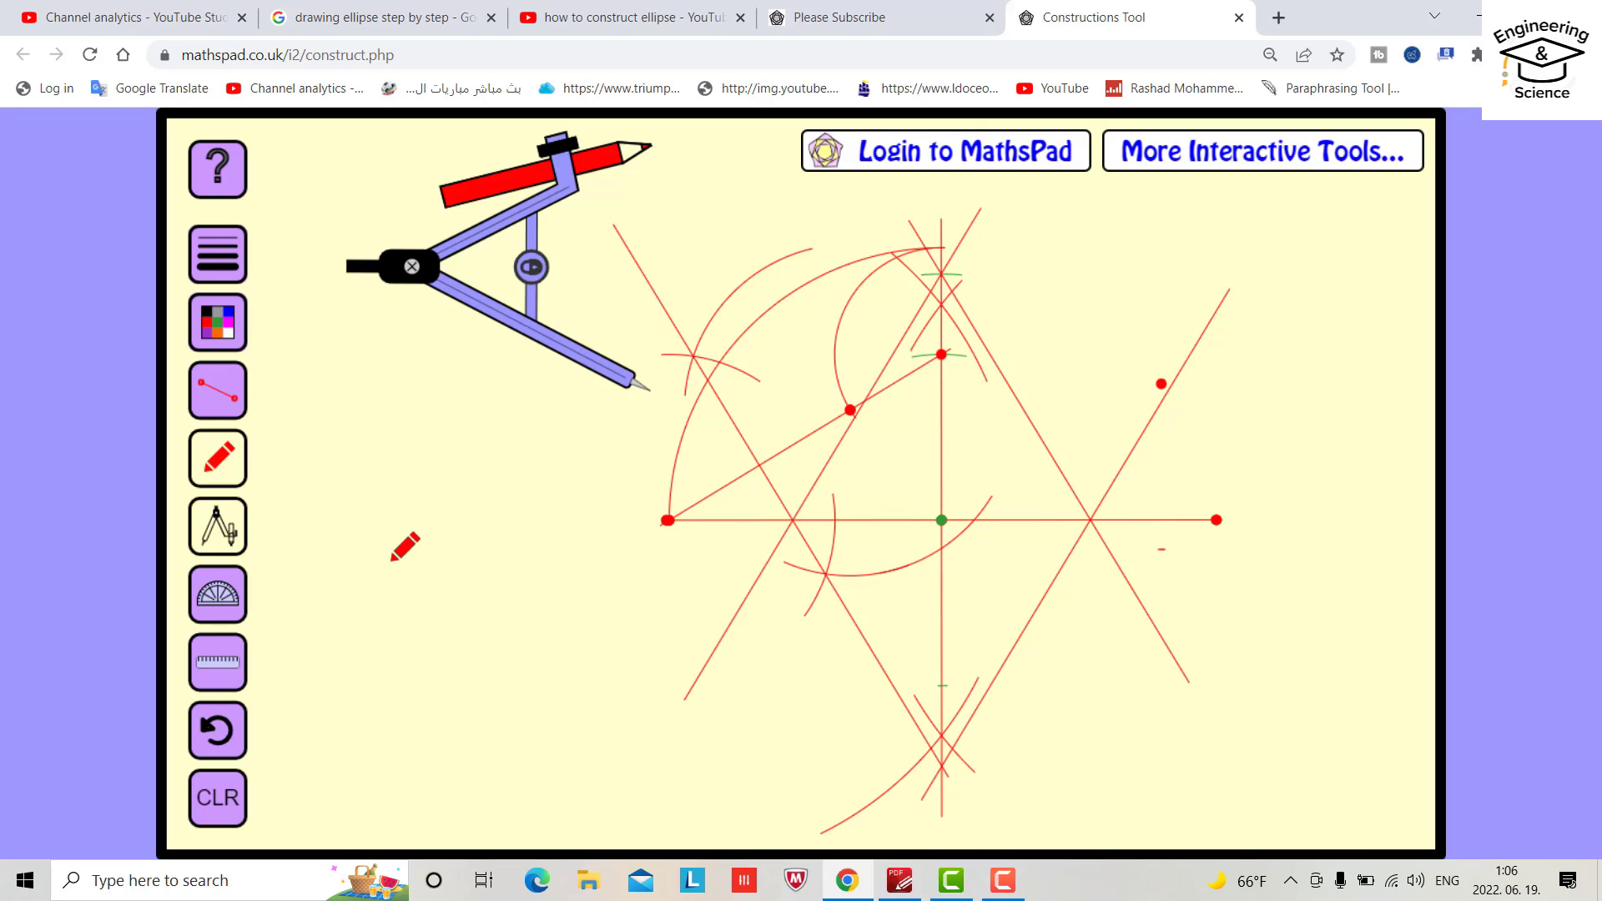
- Switch to blue with the second line thickness and place the compass over the construction
left_click(220, 328)
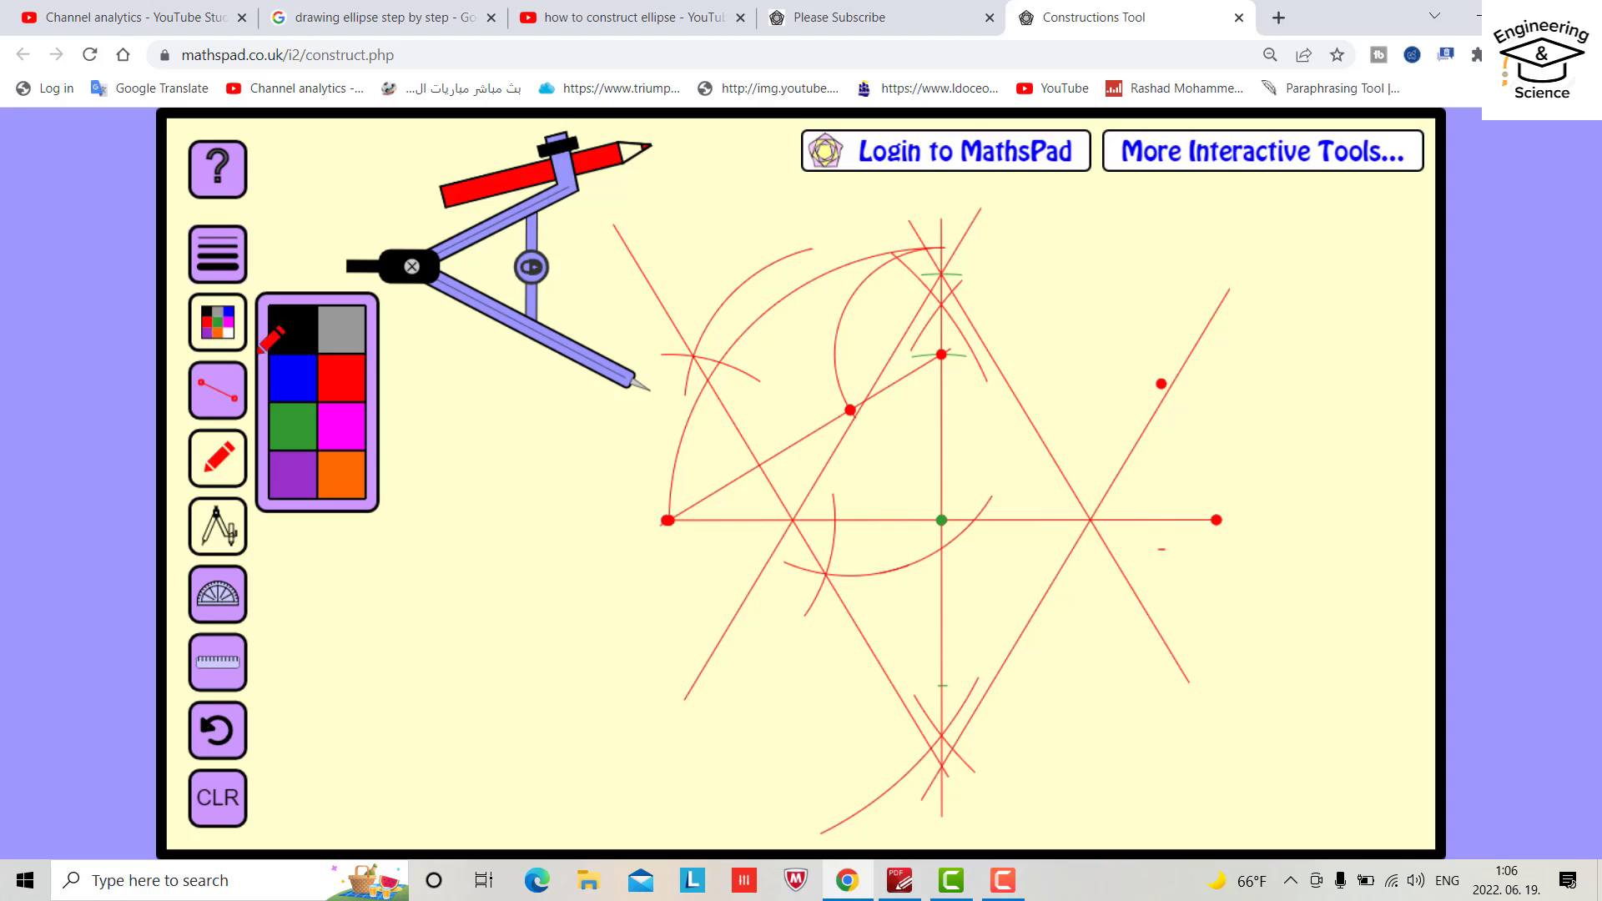
left_click(281, 386)
left_click(227, 267)
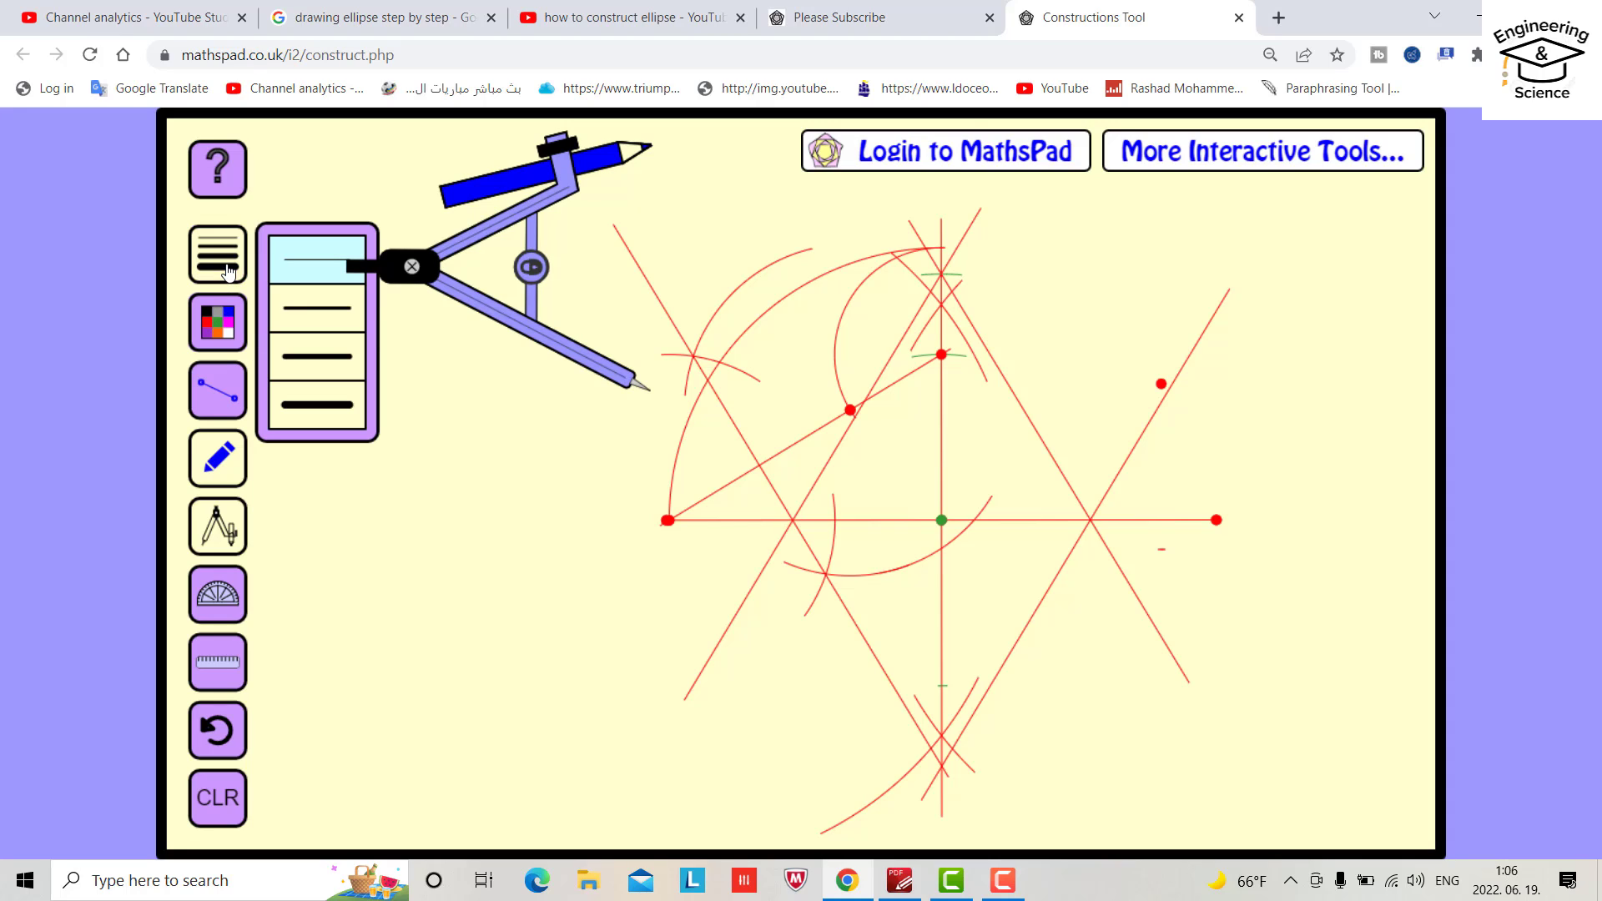
left_click(308, 314)
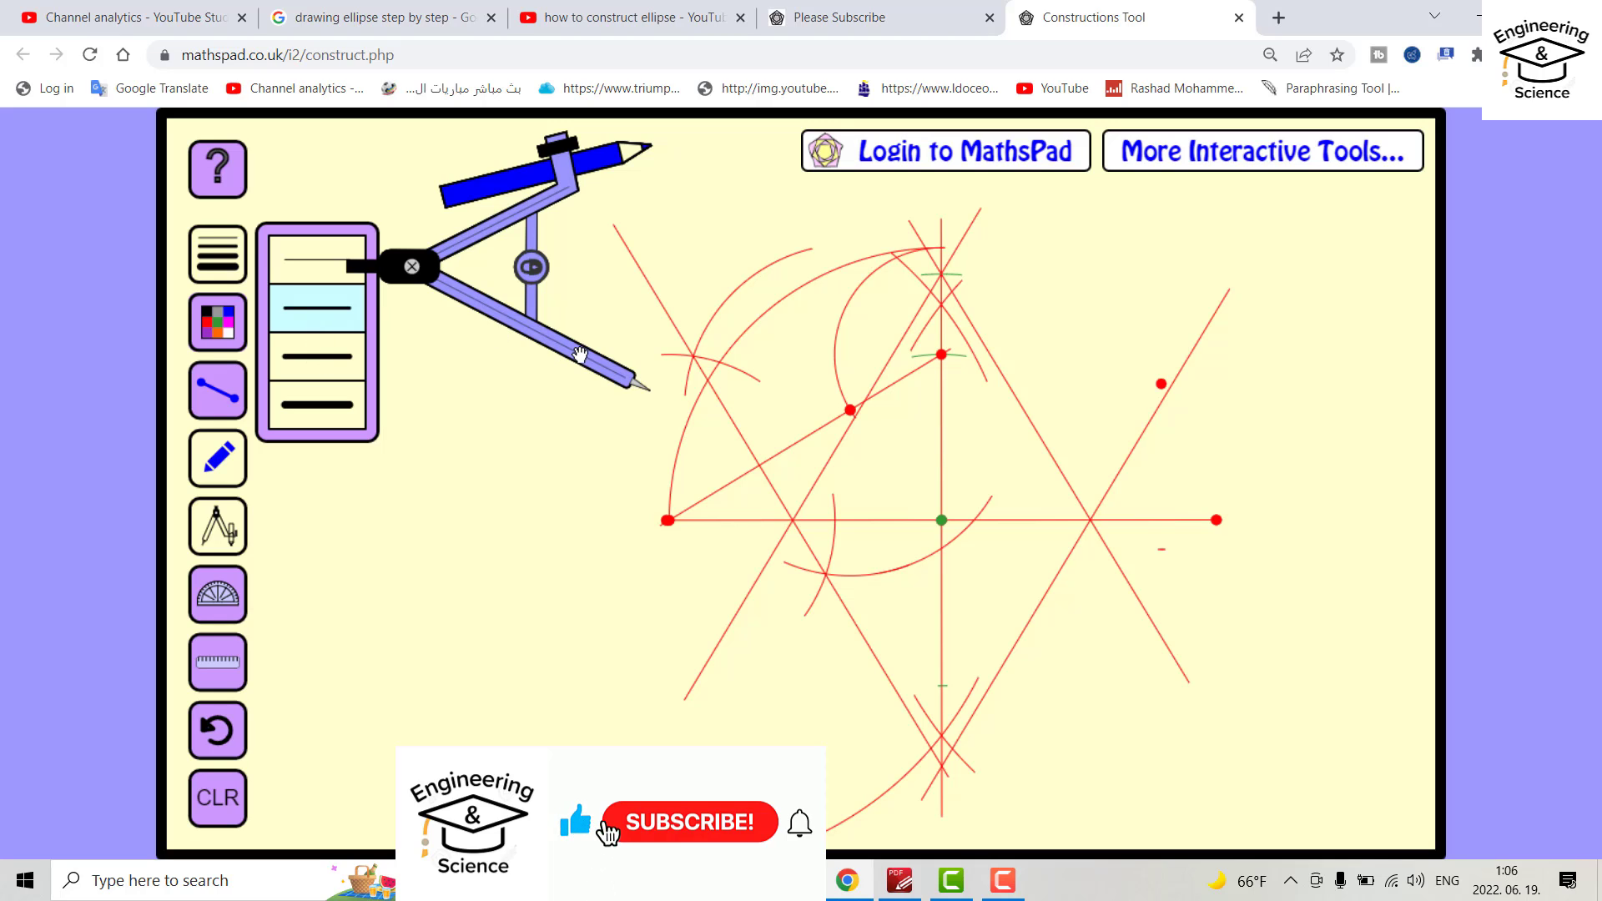
mouse_move(582, 363)
left_mouse_down()
mouse_move(764, 733)
mouse_move(868, 738)
left_mouse_up()
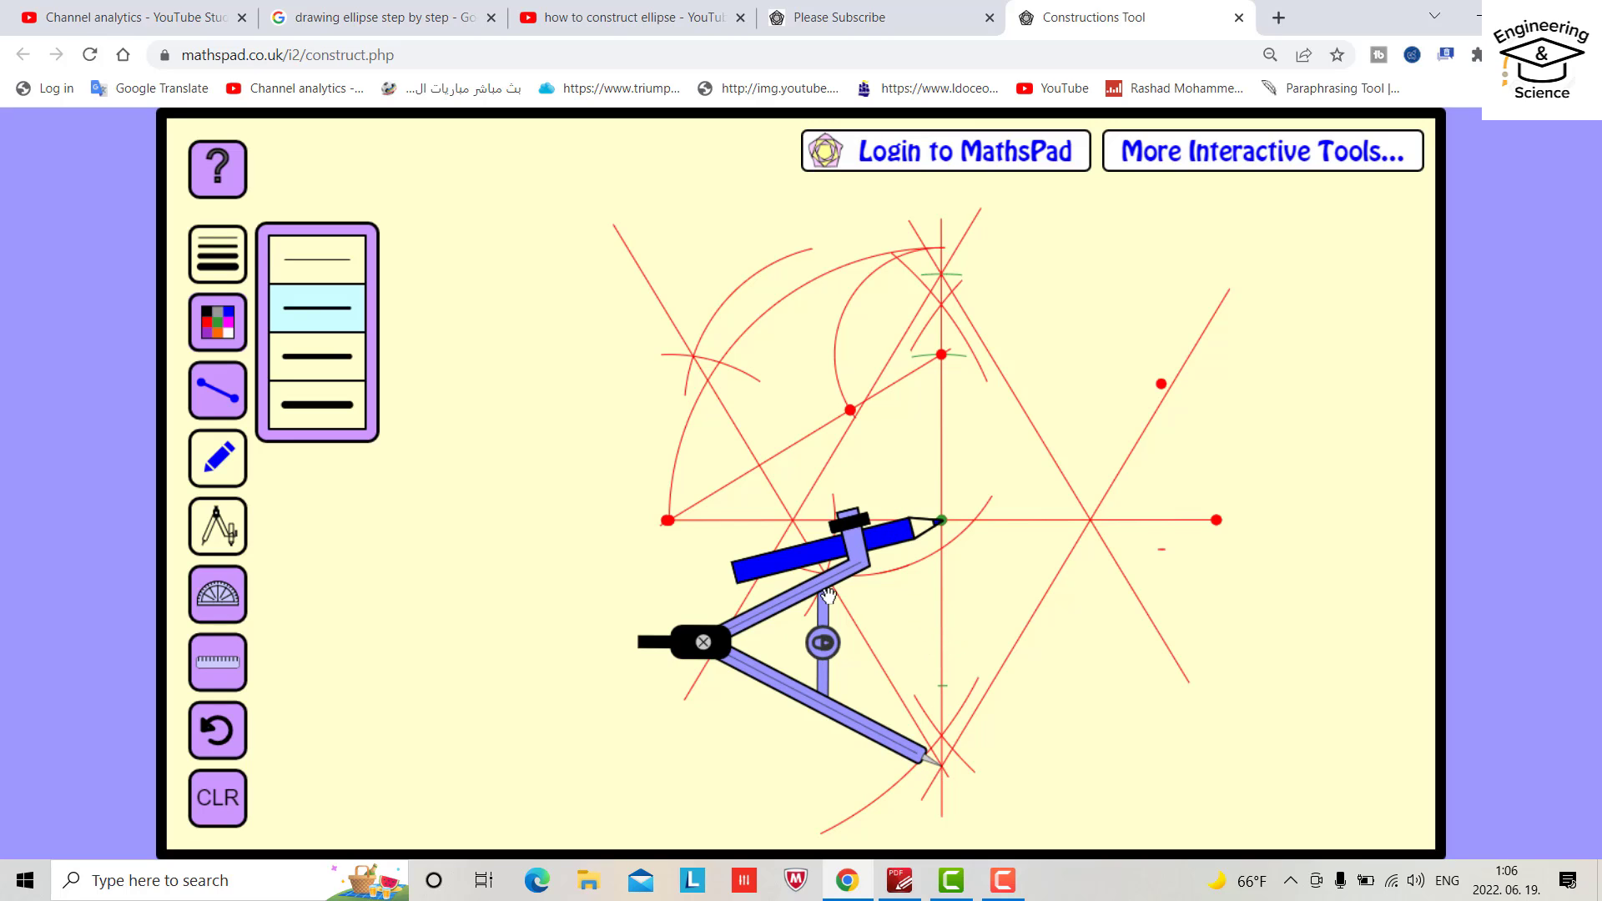
- Draw the upper blue arc centred on the bottom point and the lower arc centred on the top point
mouse_move(853, 567)
left_mouse_down()
mouse_move(881, 392)
mouse_move(843, 399)
left_mouse_up()
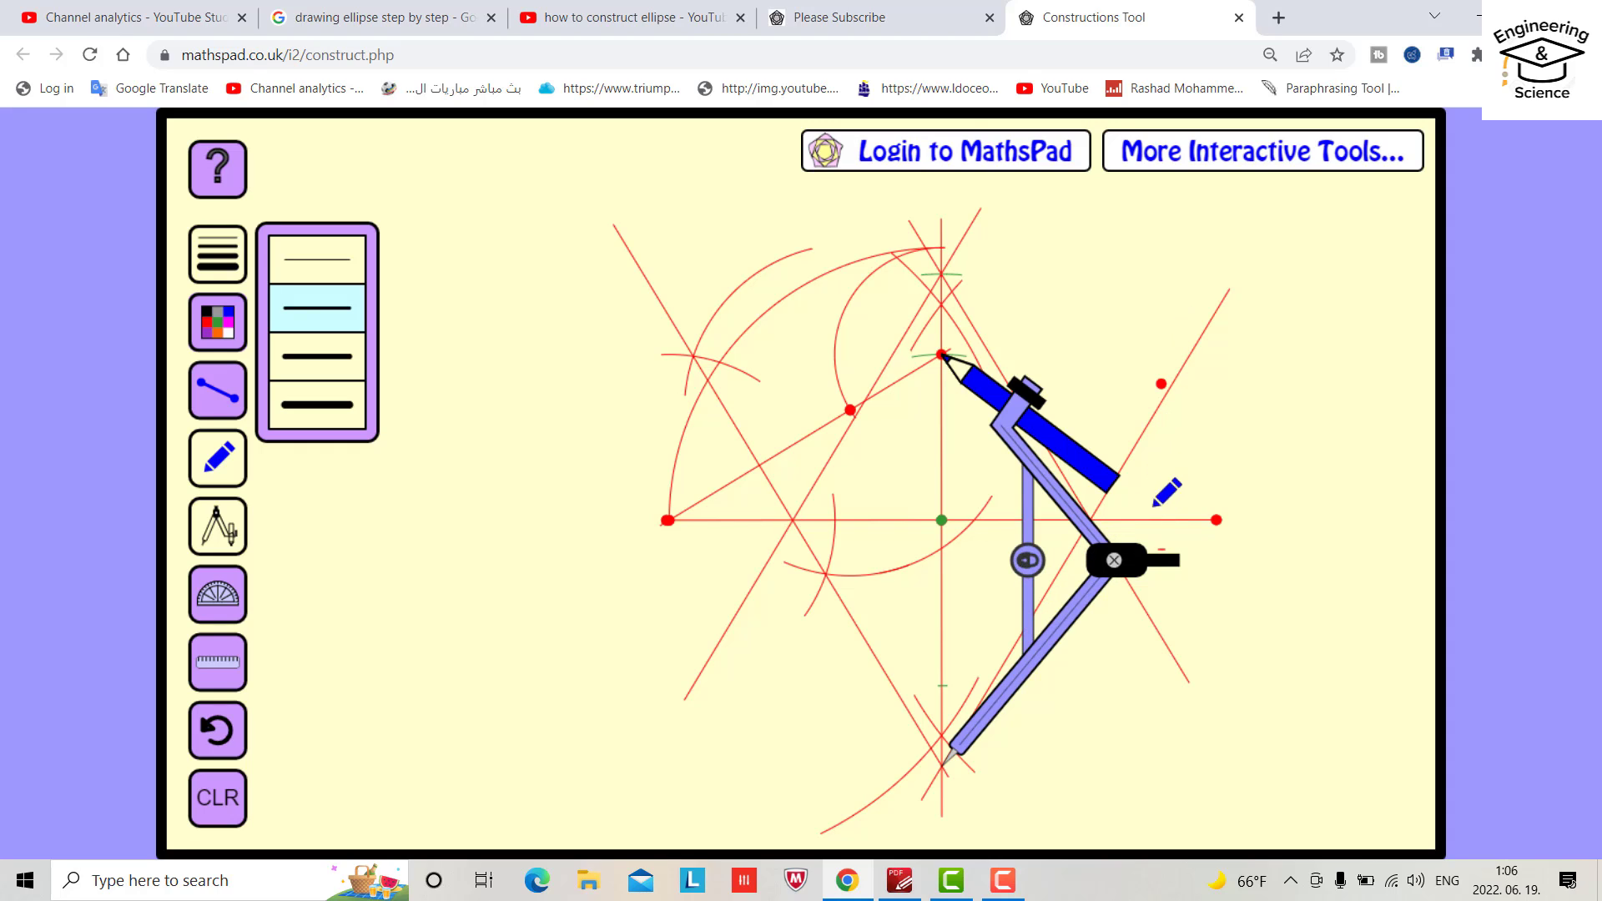
mouse_move(1181, 574)
left_mouse_down()
mouse_move(1244, 640)
mouse_move(1279, 714)
mouse_move(1011, 600)
left_mouse_up()
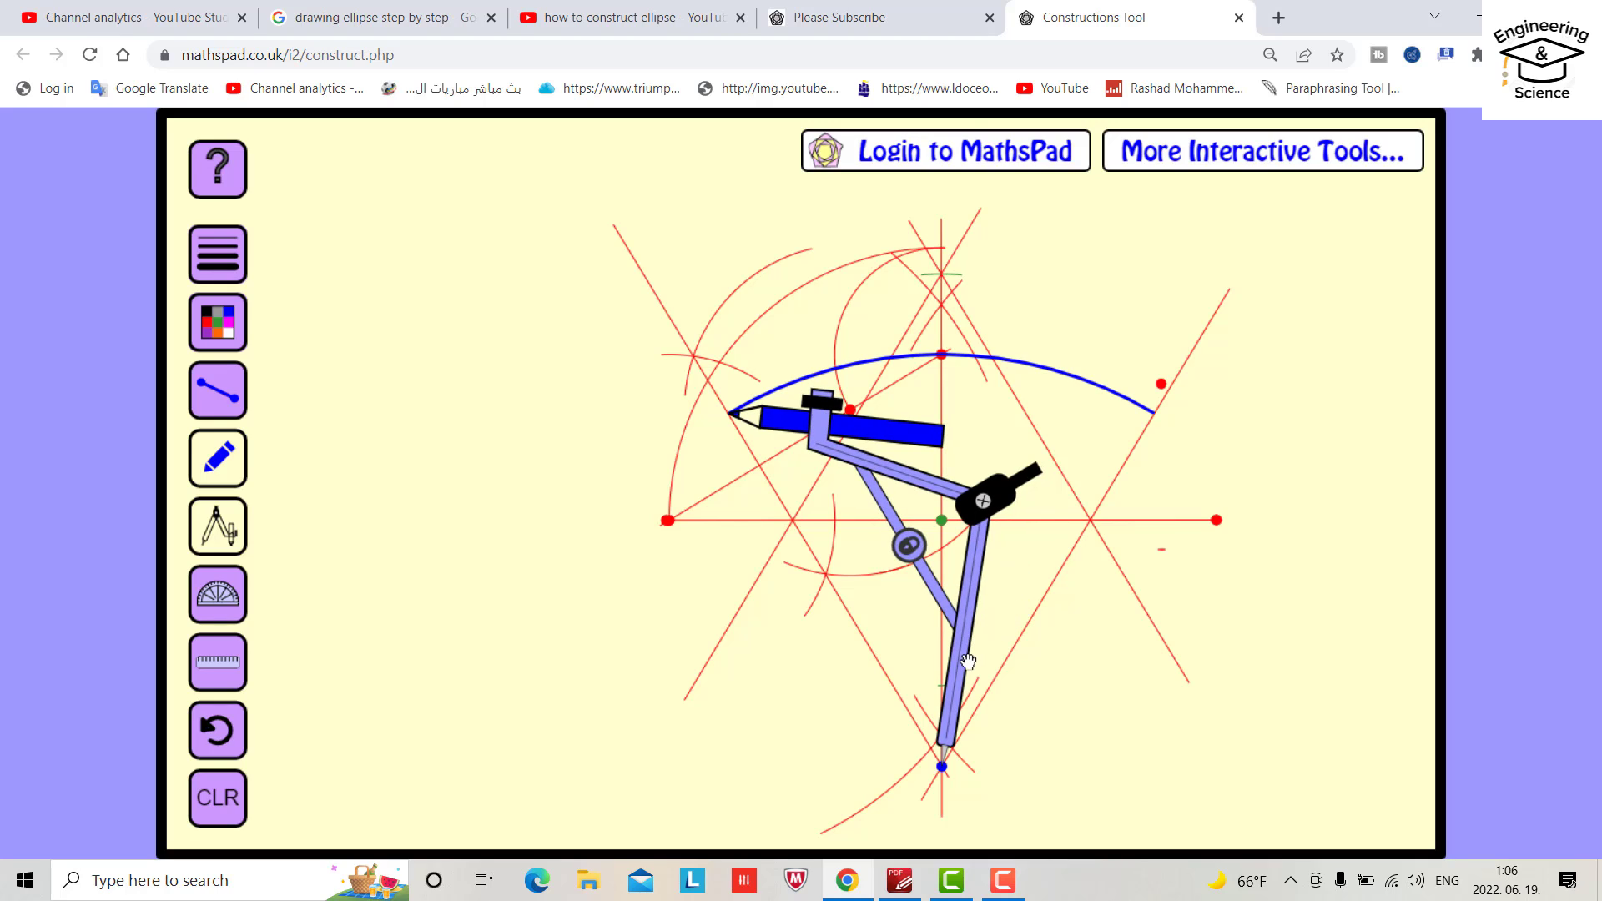
left_click_drag(968, 662, 887, 252)
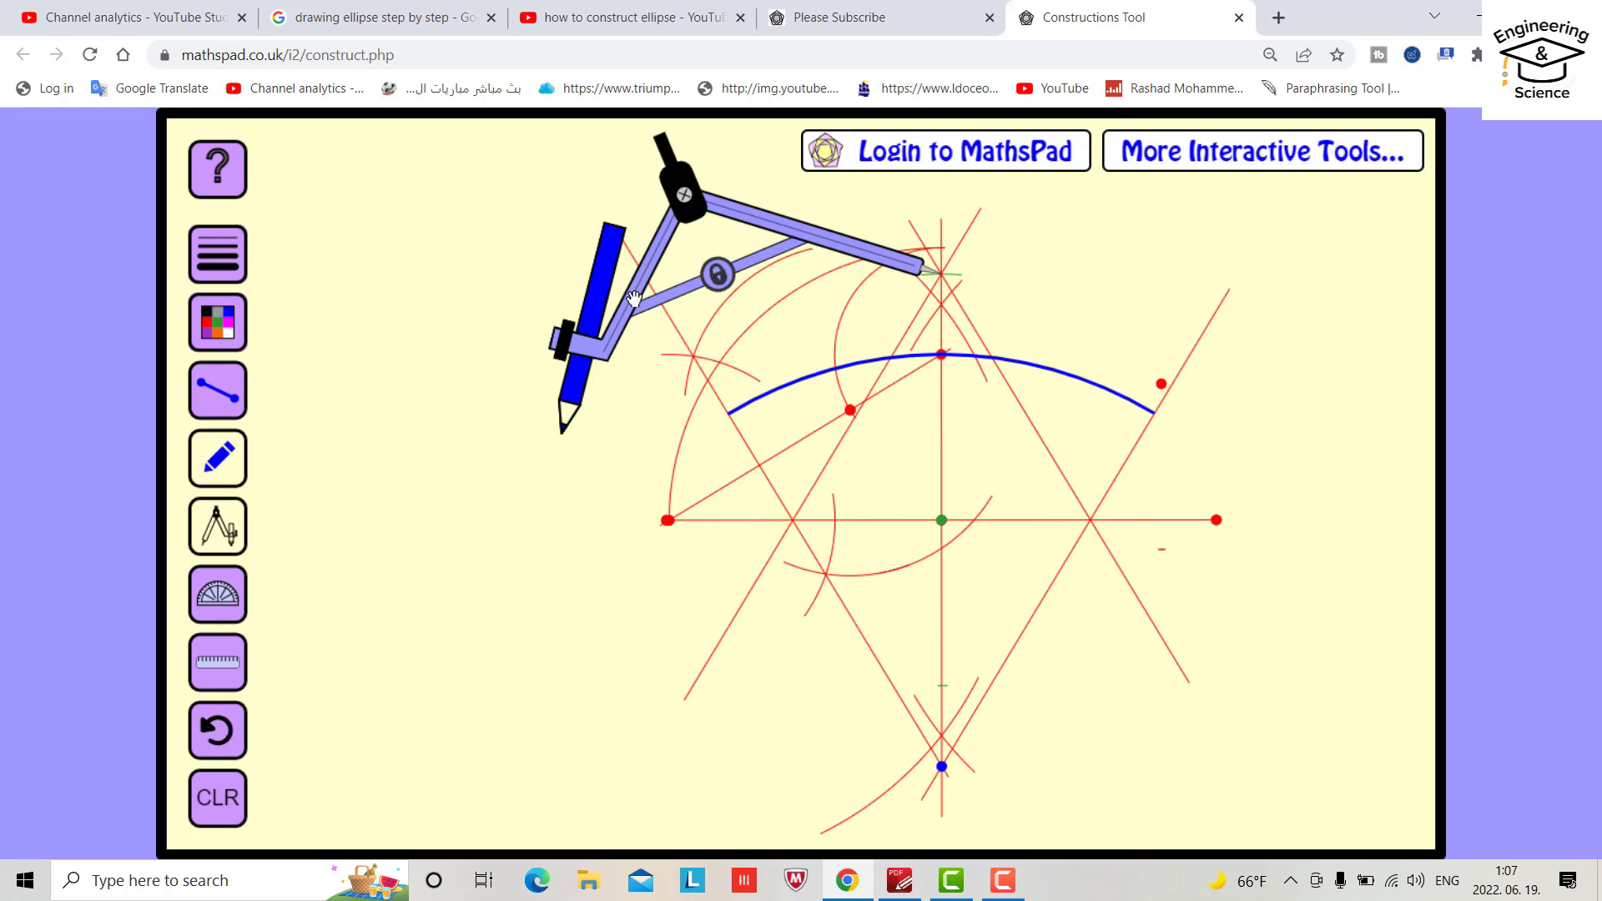
mouse_move(634, 298)
left_mouse_down()
mouse_move(590, 512)
mouse_move(720, 618)
mouse_move(824, 629)
left_mouse_up()
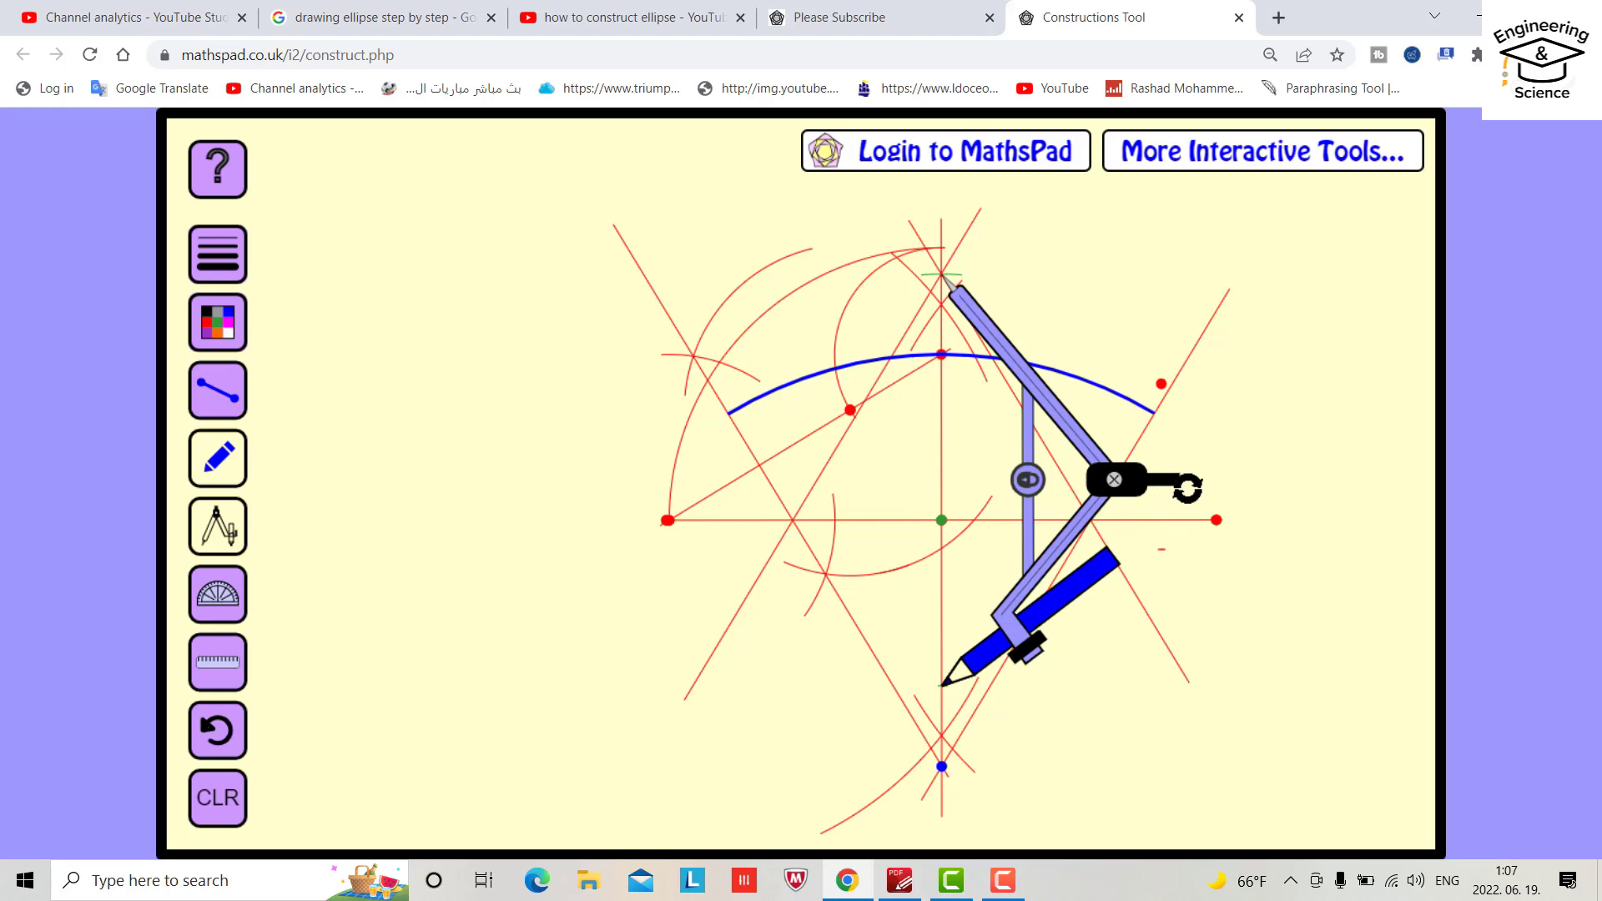
mouse_move(1169, 479)
left_mouse_down()
mouse_move(1233, 443)
mouse_move(1320, 354)
mouse_move(1143, 454)
mouse_move(1025, 495)
left_mouse_up()
mouse_move(820, 333)
left_mouse_down()
mouse_move(923, 309)
mouse_move(884, 379)
mouse_move(1022, 525)
left_mouse_up()
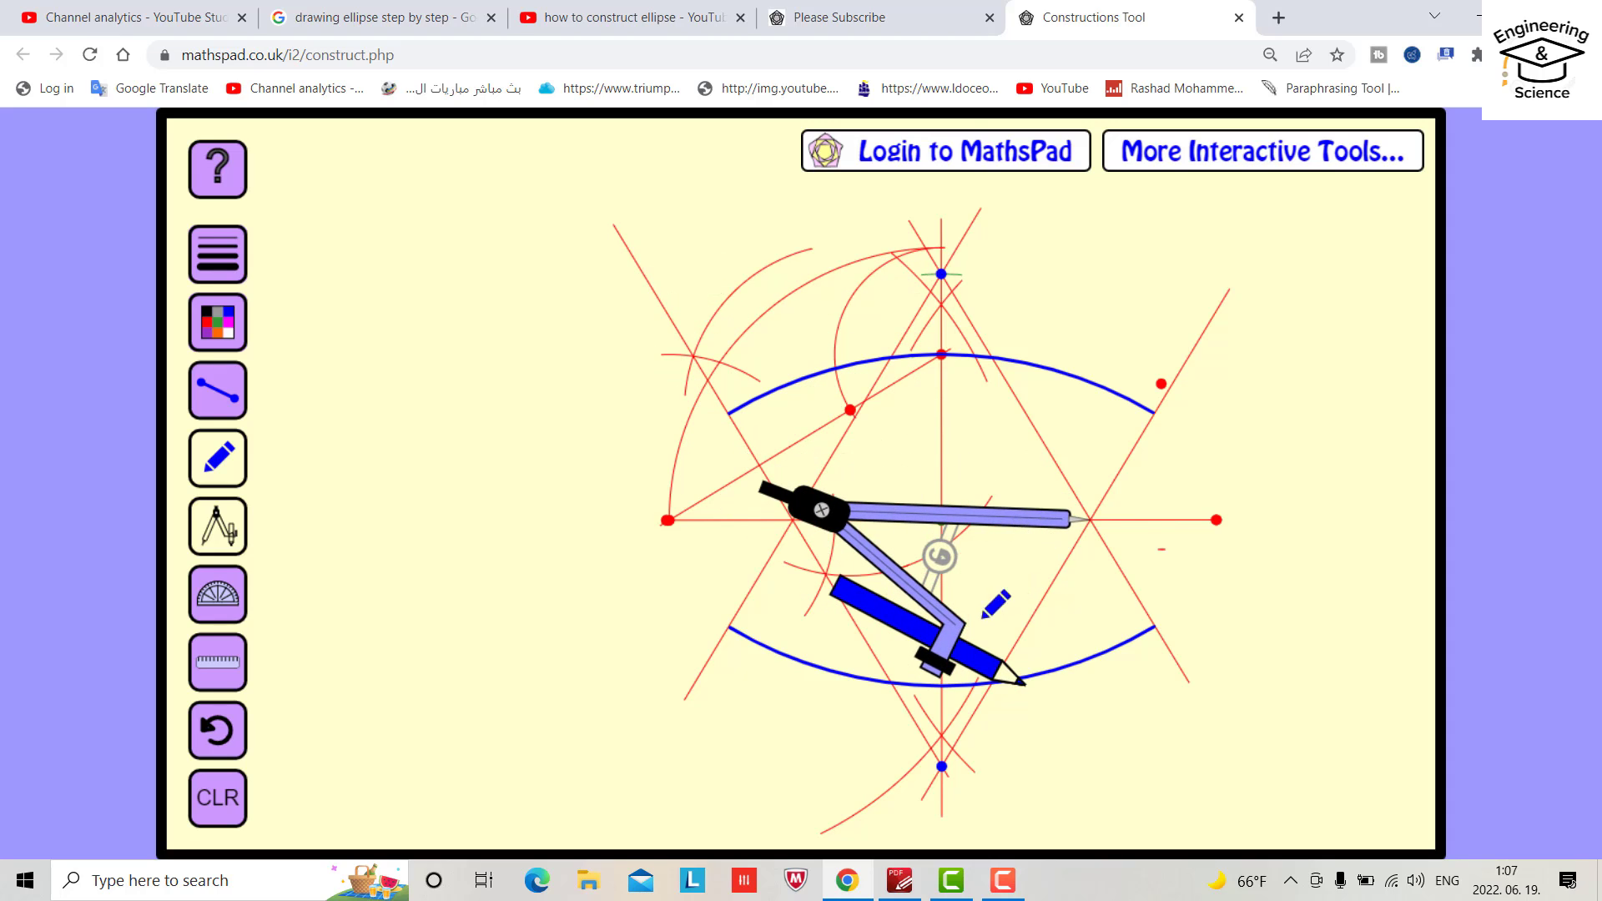
- Draw blue end arcs from the right and left axis points, then move the compass aside
mouse_move(941, 556)
left_mouse_down()
mouse_move(989, 387)
mouse_move(1065, 384)
left_mouse_up()
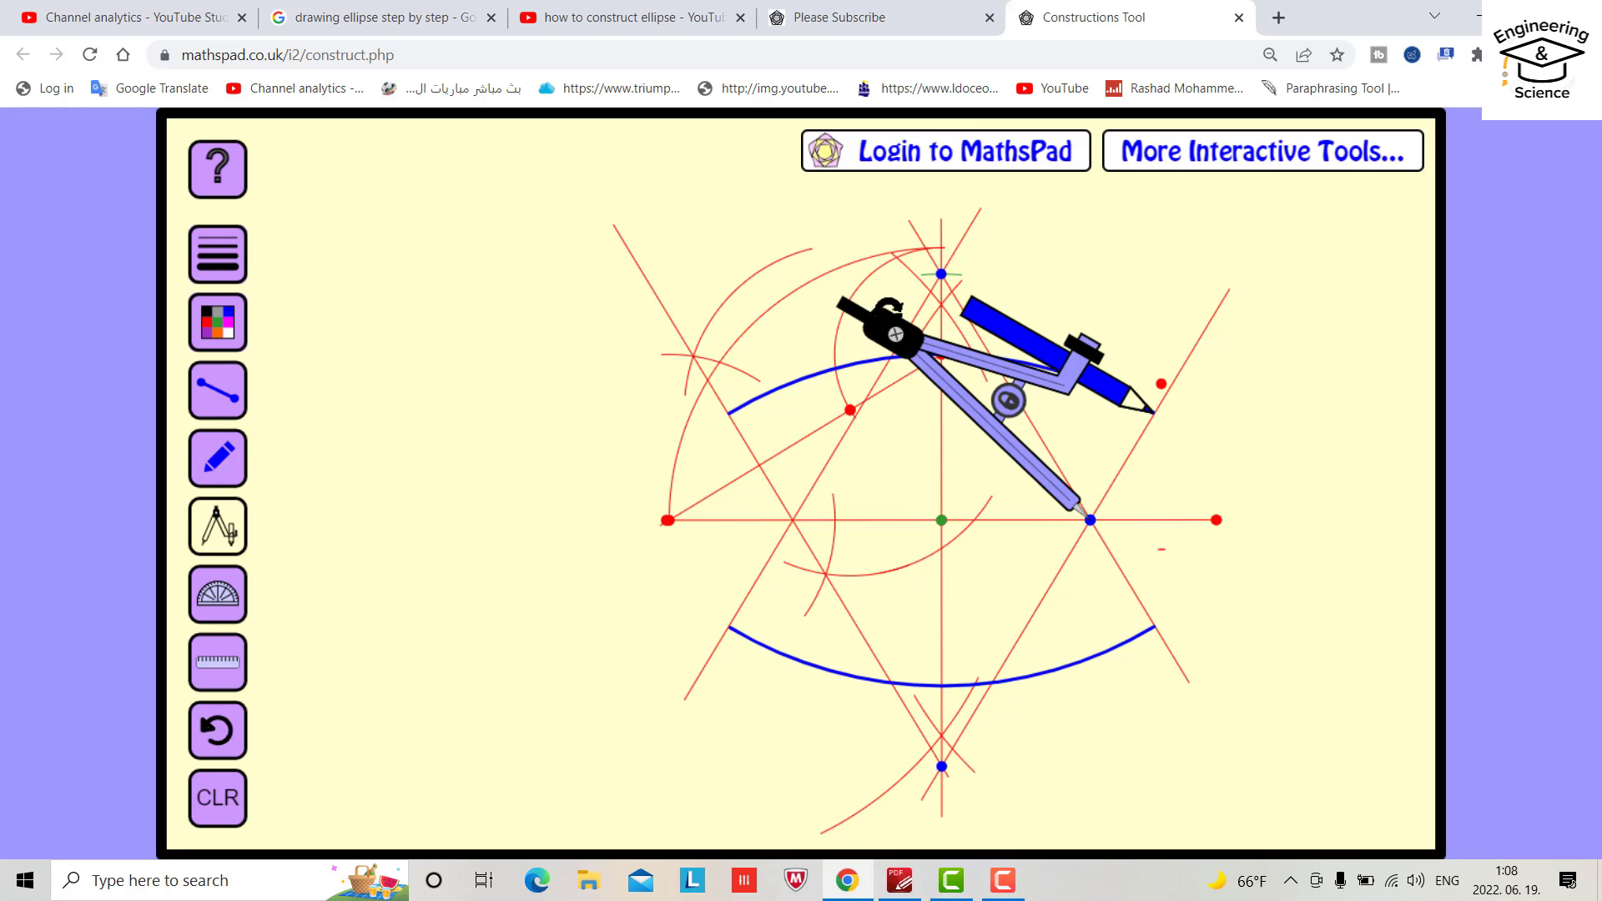
mouse_move(985, 354)
left_mouse_down()
mouse_move(1054, 327)
mouse_move(1190, 351)
mouse_move(1255, 429)
mouse_move(1262, 484)
mouse_move(1275, 320)
mouse_move(1142, 304)
mouse_move(973, 450)
left_mouse_up()
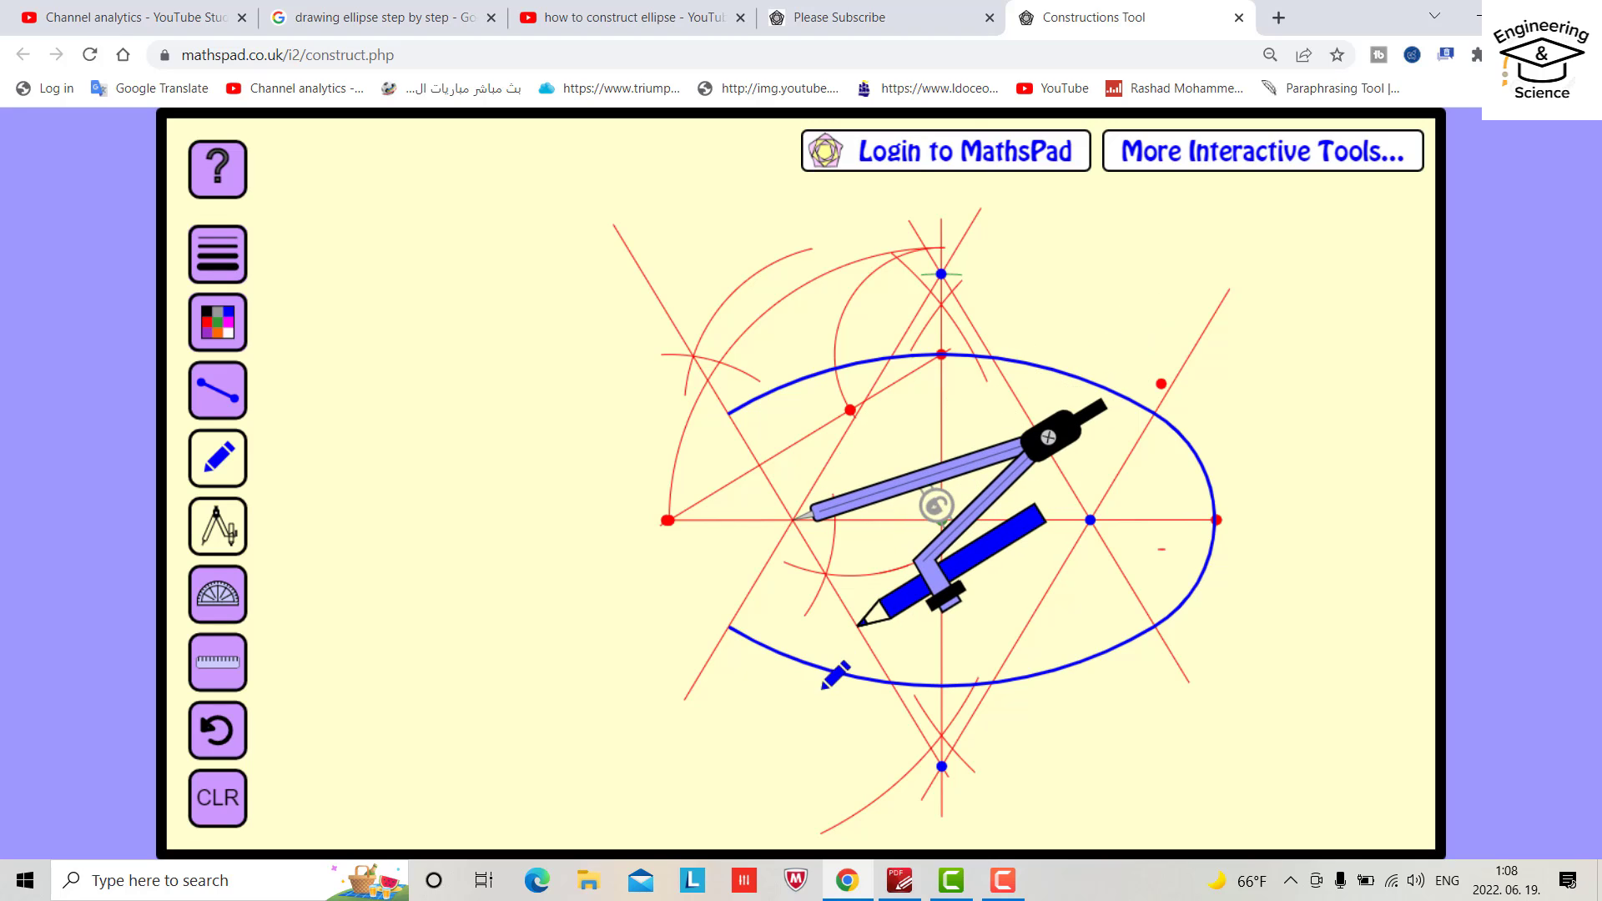
mouse_move(934, 568)
left_mouse_down()
mouse_move(793, 629)
mouse_move(789, 567)
mouse_move(799, 581)
left_mouse_up()
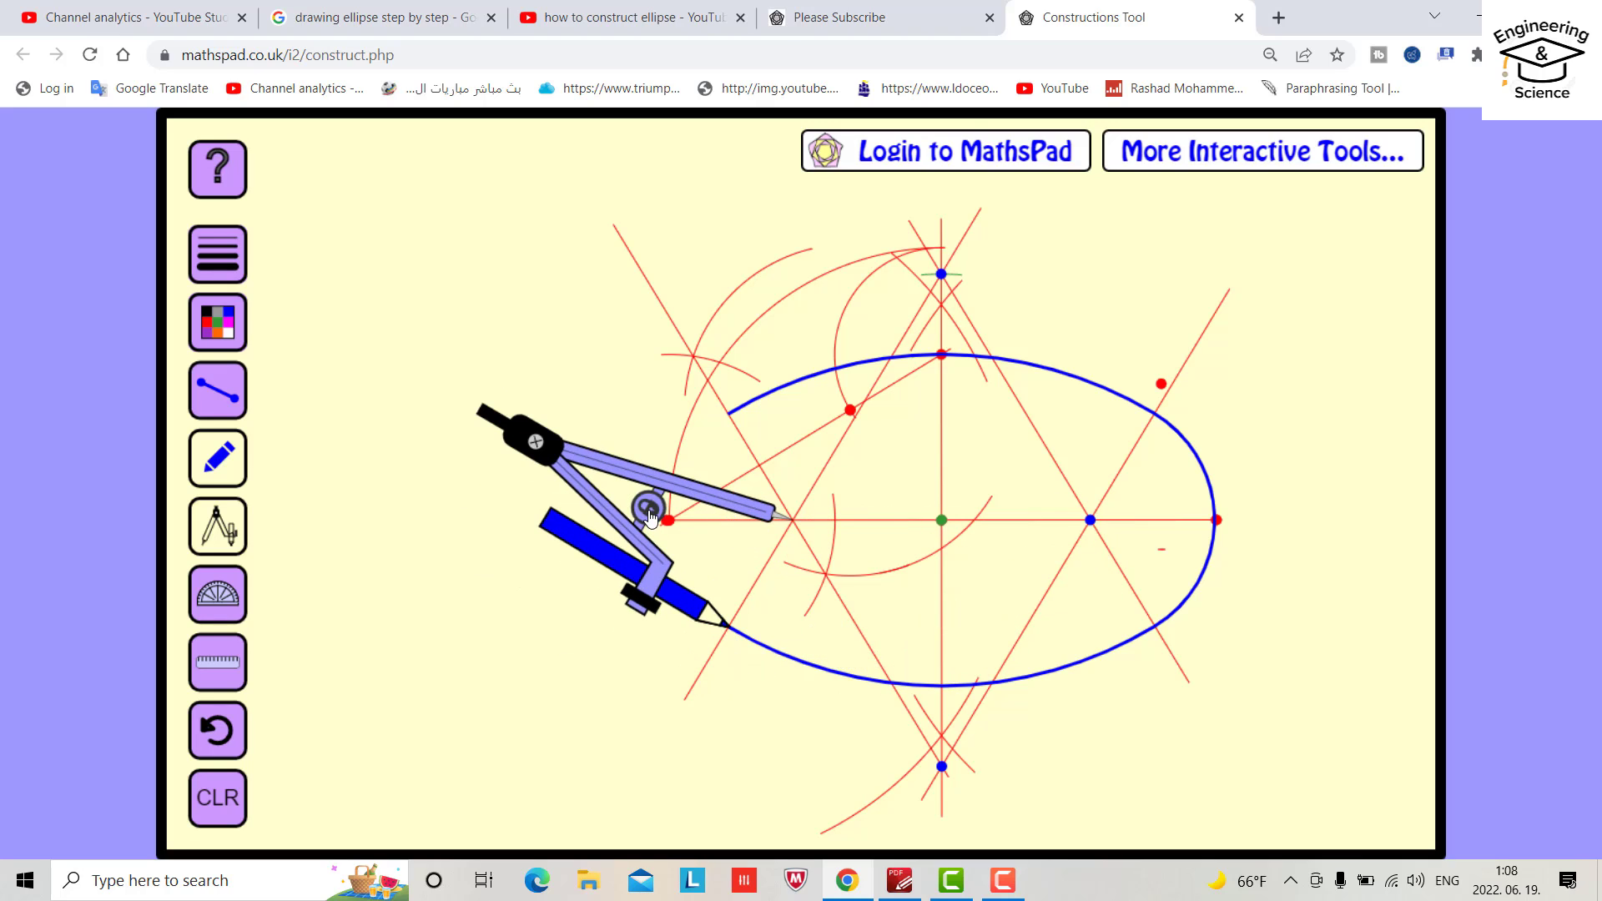
mouse_move(649, 507)
left_mouse_down()
mouse_move(629, 351)
mouse_move(759, 301)
mouse_move(794, 358)
mouse_move(866, 379)
mouse_move(897, 451)
left_mouse_up()
left_click_drag(901, 381, 480, 381)
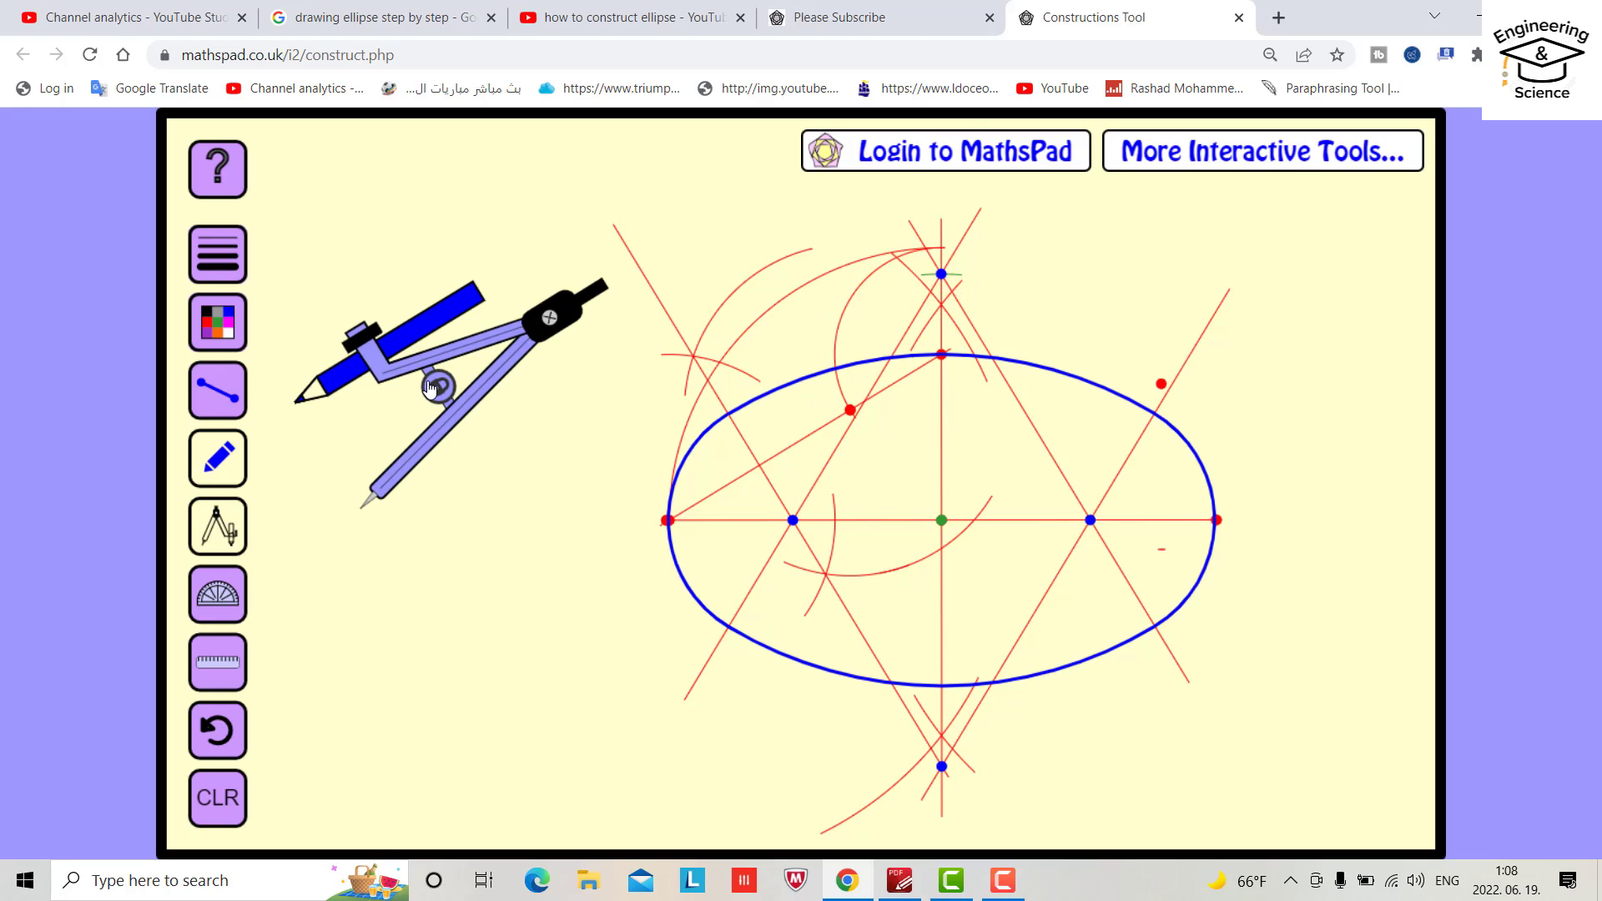